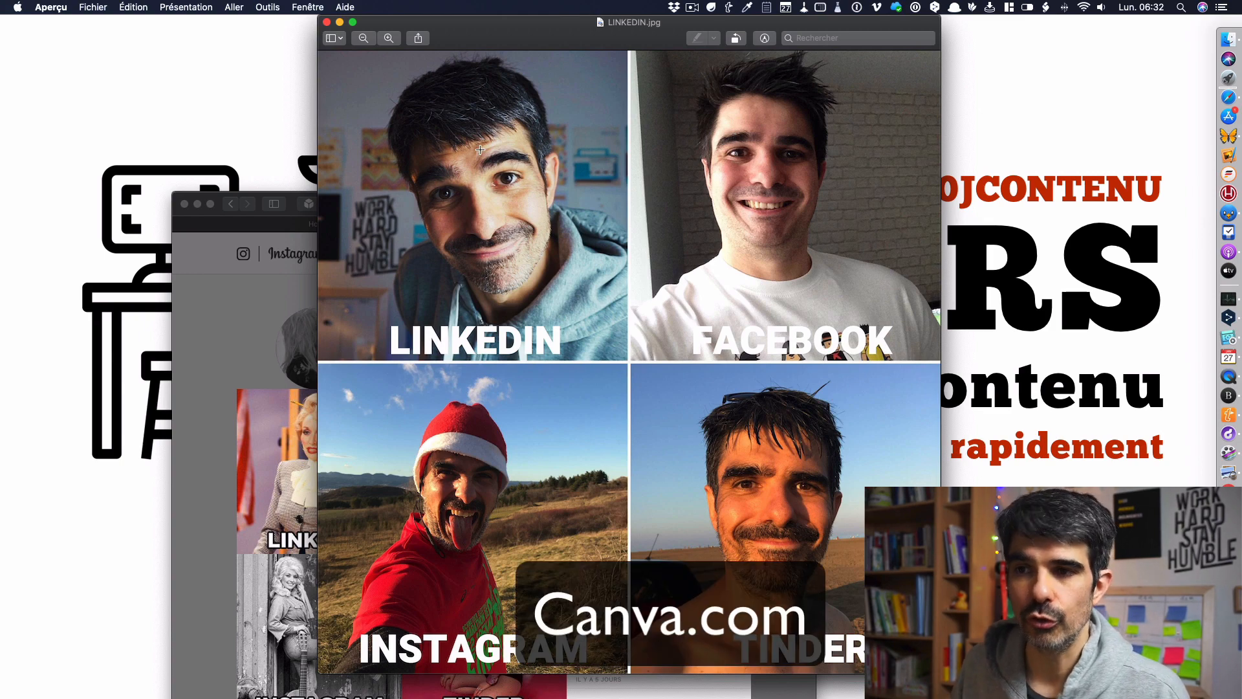
Switch to the Canva home page in Safari and create a new blank Instagram Post design.
left_click_drag(292, 199, 399, 48)
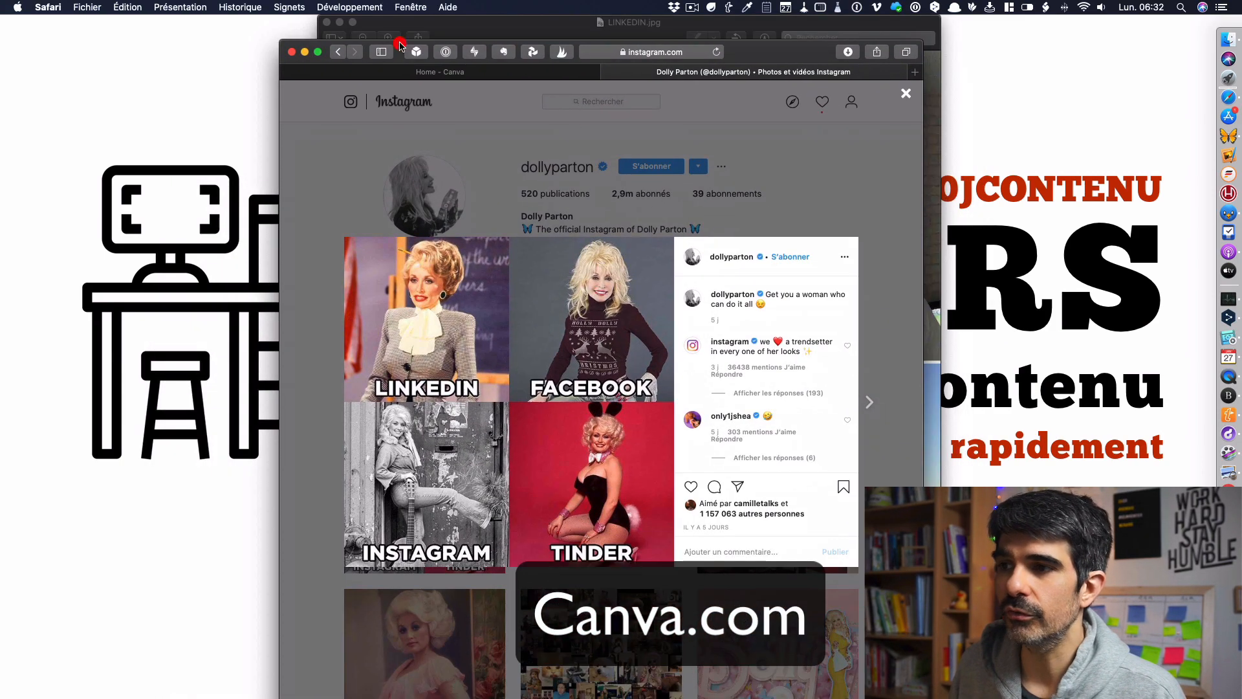
left_click(485, 76)
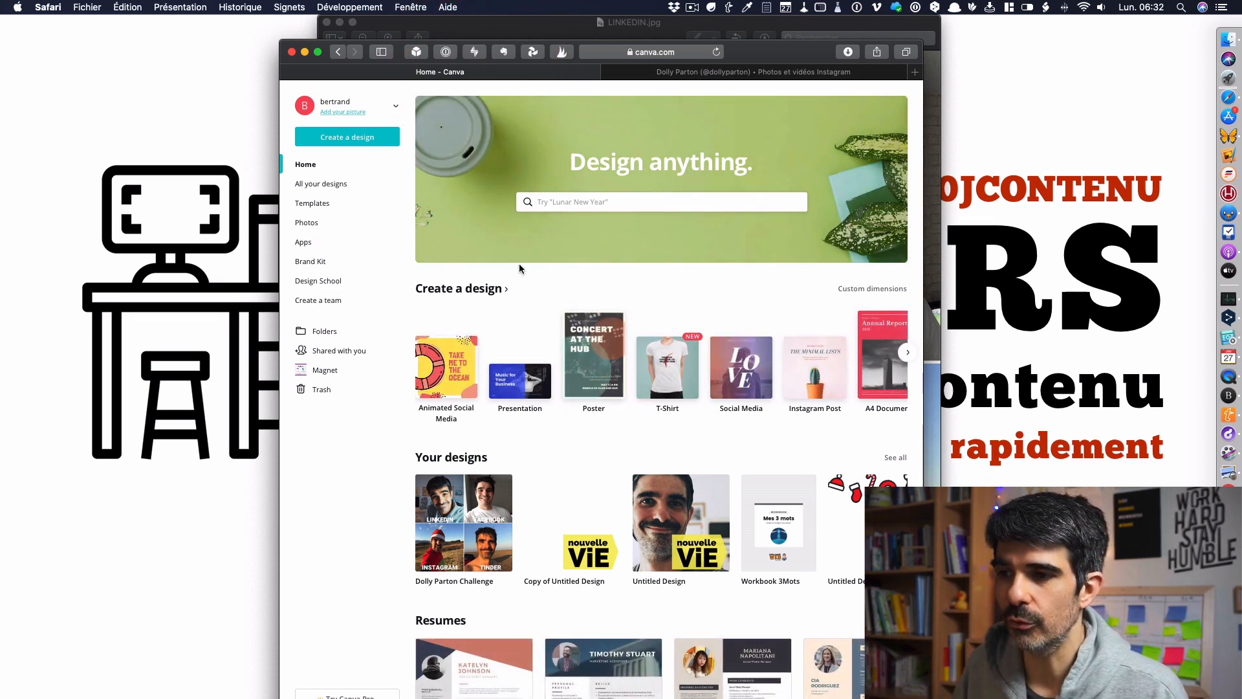
scroll(519, 265, "down", 3)
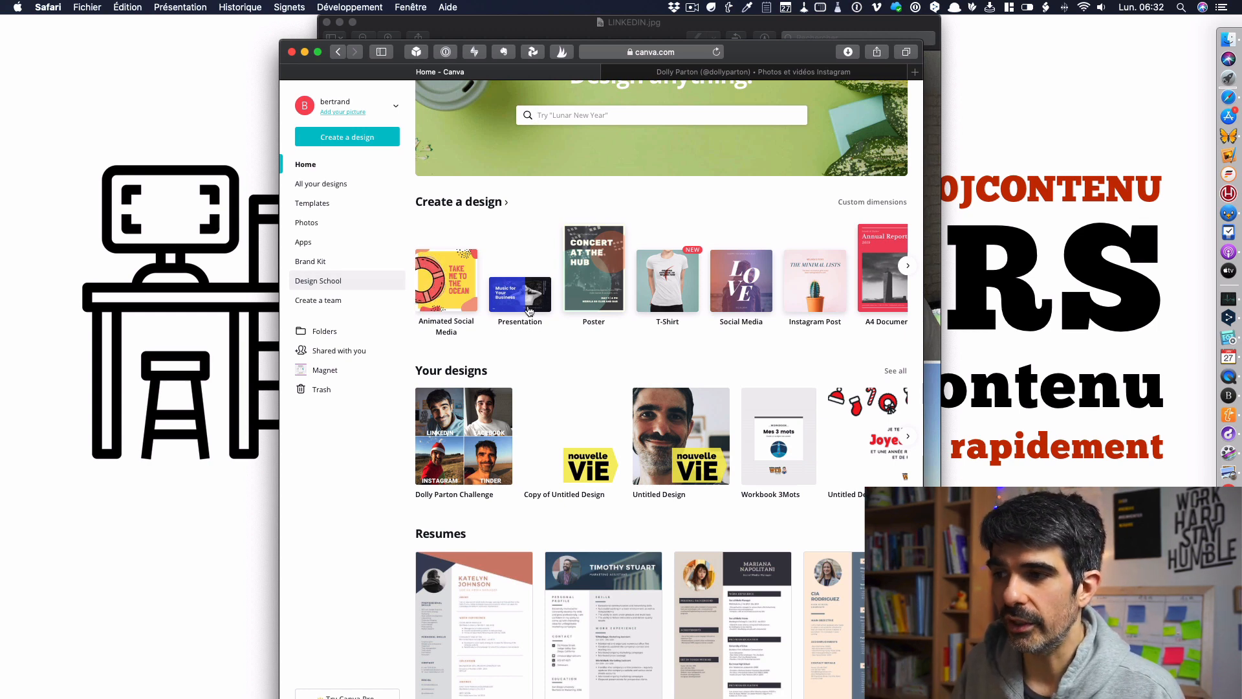
scroll(535, 313, "up", 3)
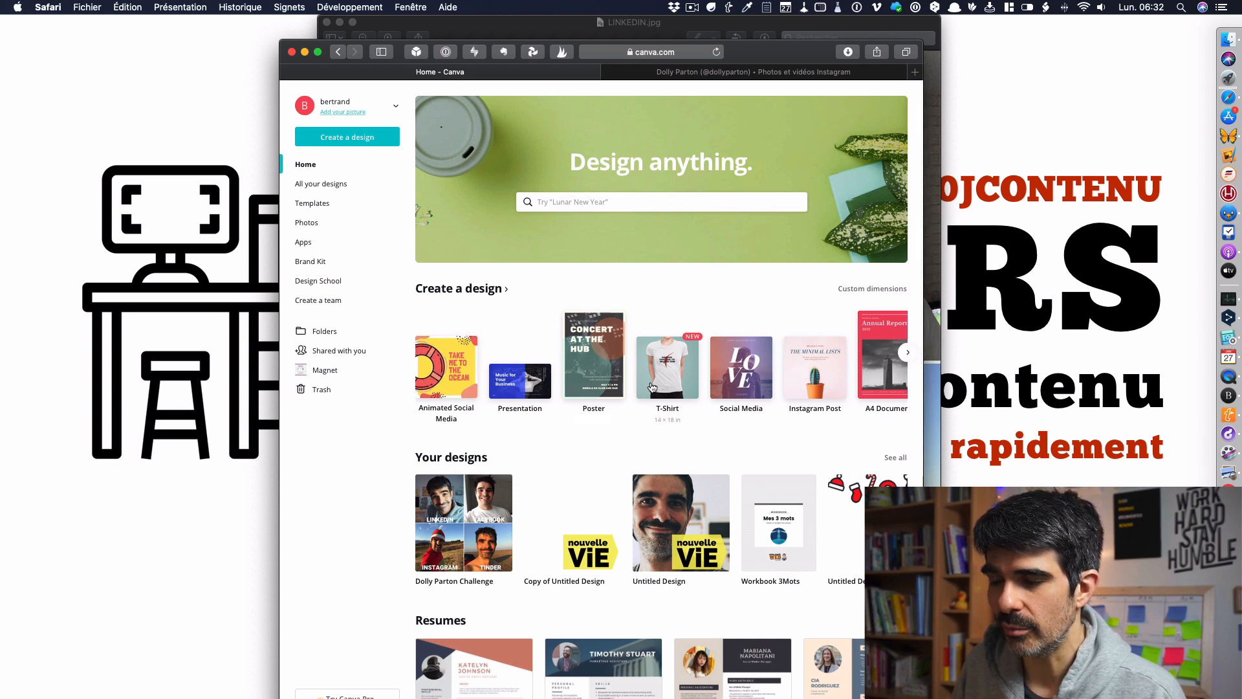
scroll(652, 387, "right", 3)
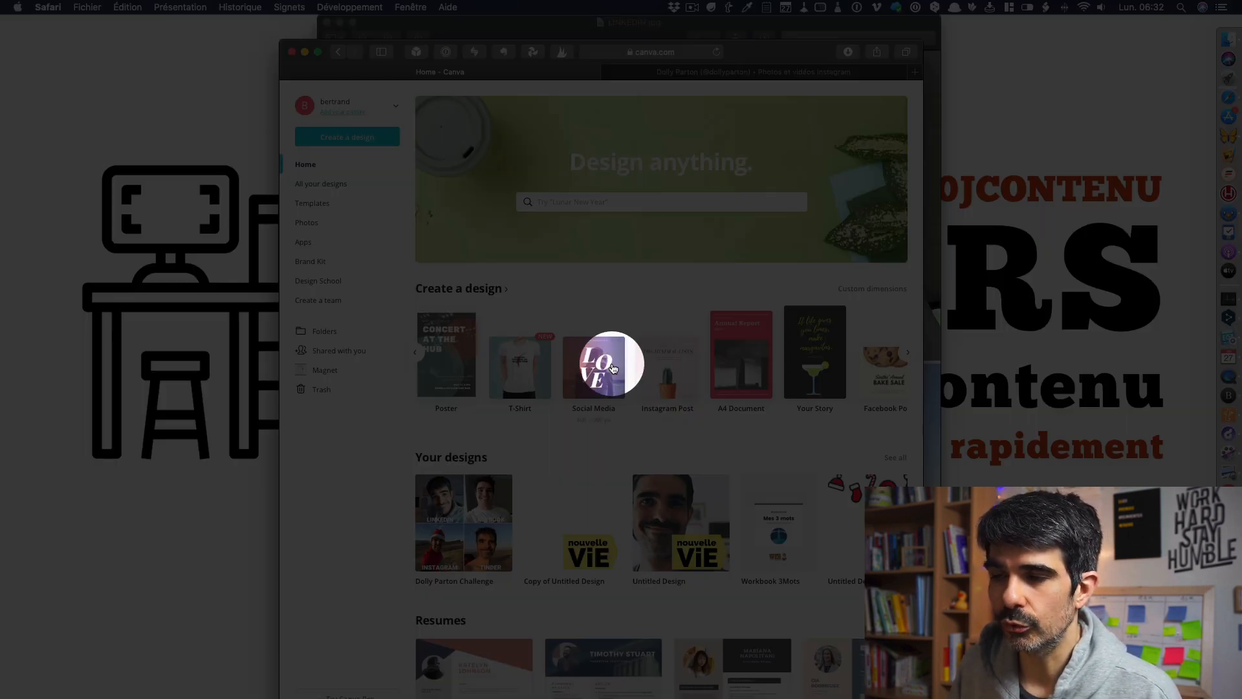
left_click(685, 373)
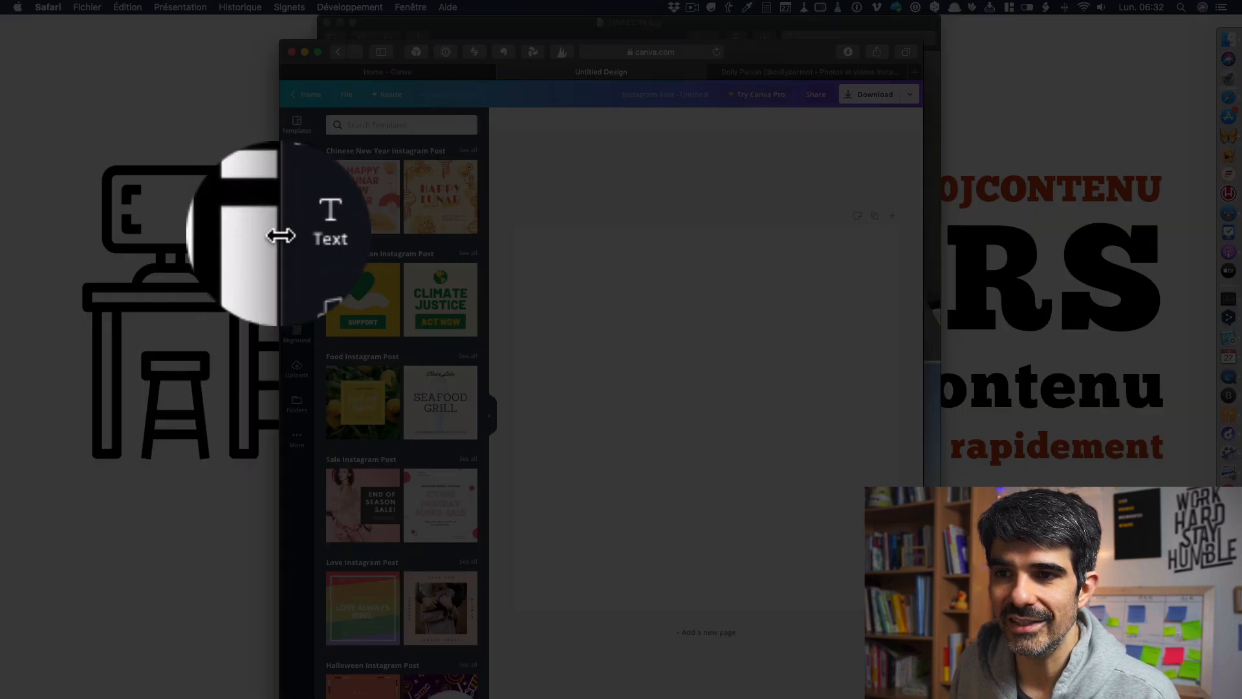
Fill the page with a photo grid of four equal cells, two by two.
left_click(297, 194)
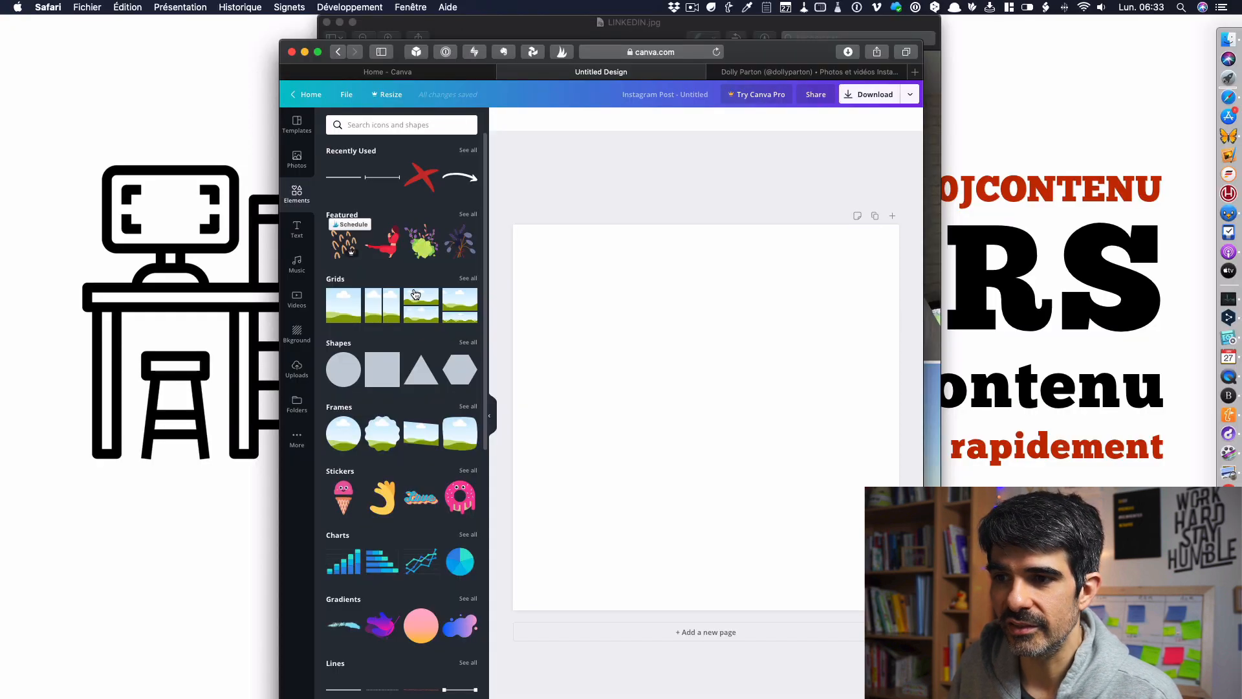
left_click(468, 279)
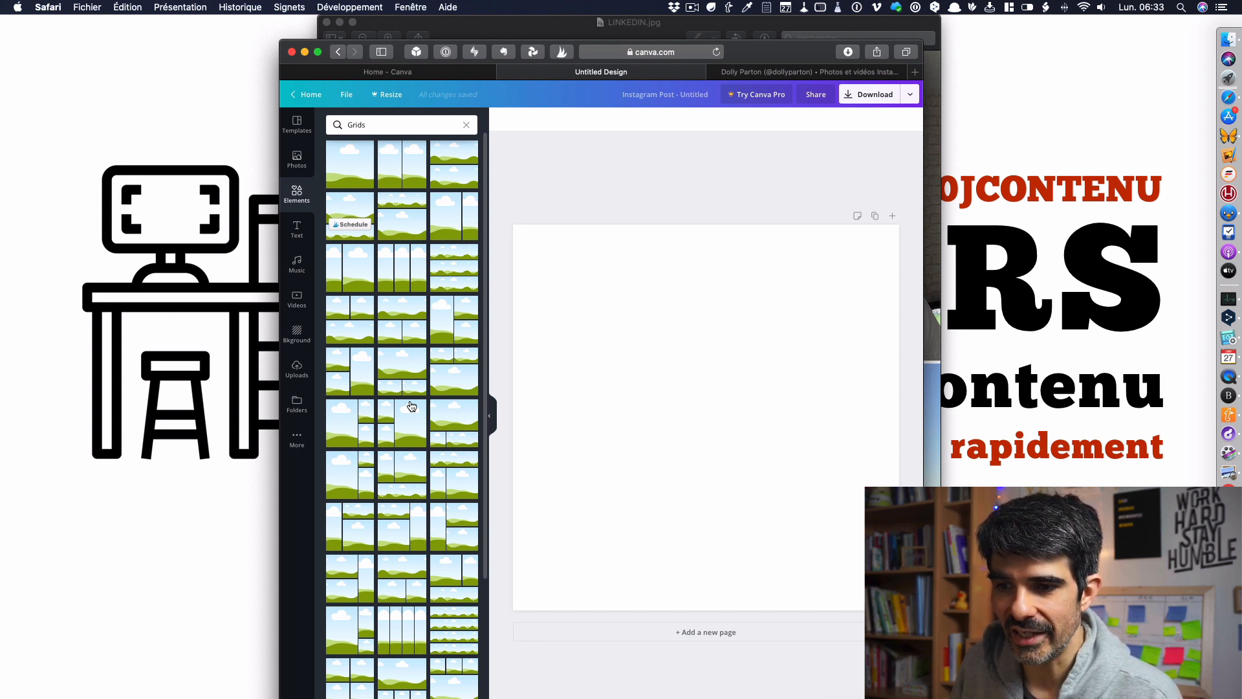
scroll(411, 406, "down", 10)
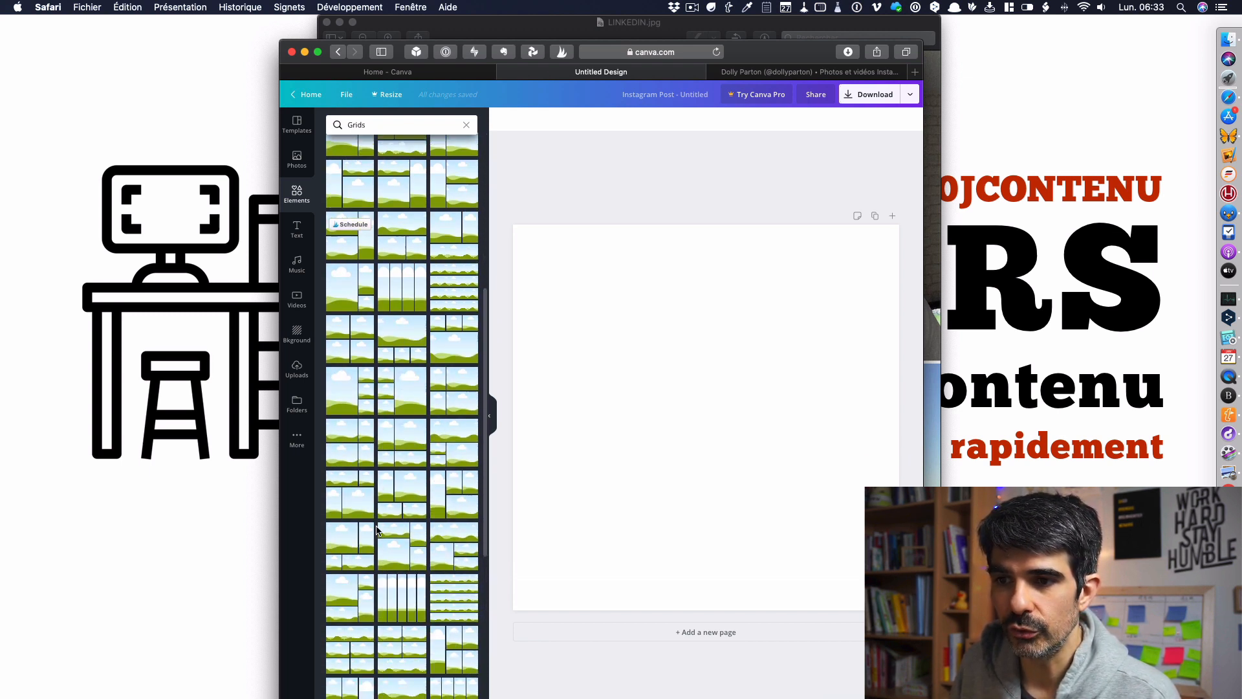
left_click(364, 349)
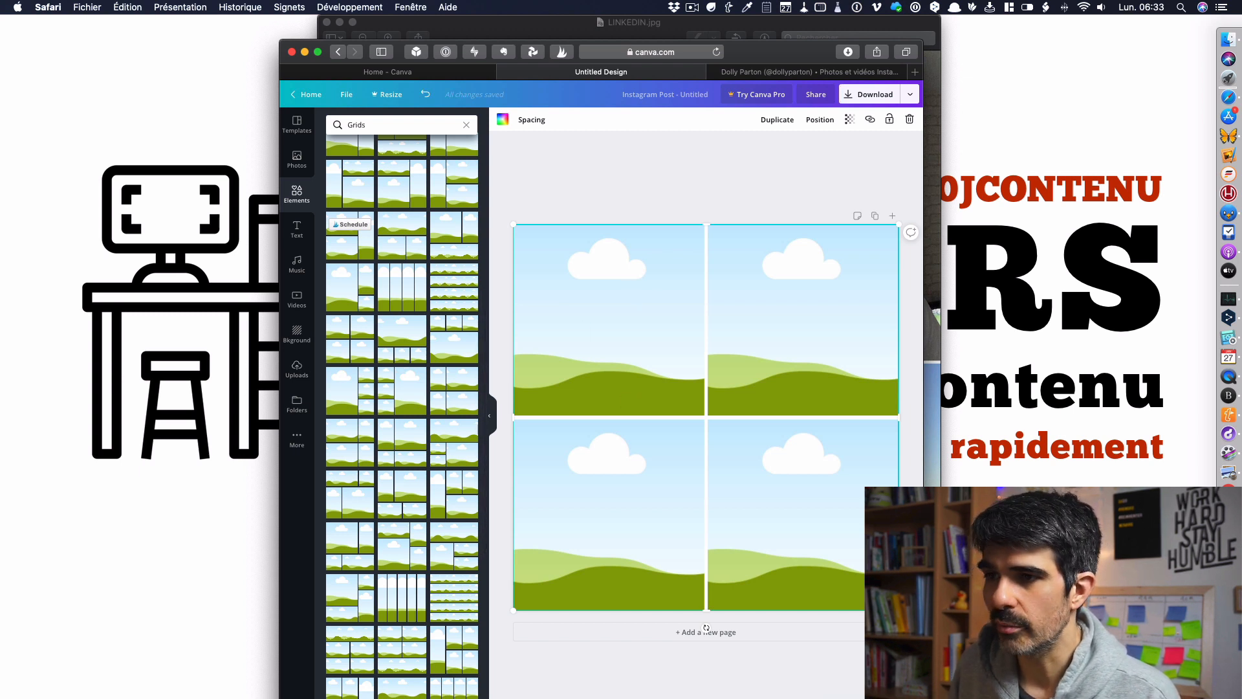
Upload the Santa hat selfie from the computer into the design and place it in the grid's upper-left cell.
left_click(1228, 640)
left_click_drag(570, 212, 627, 287)
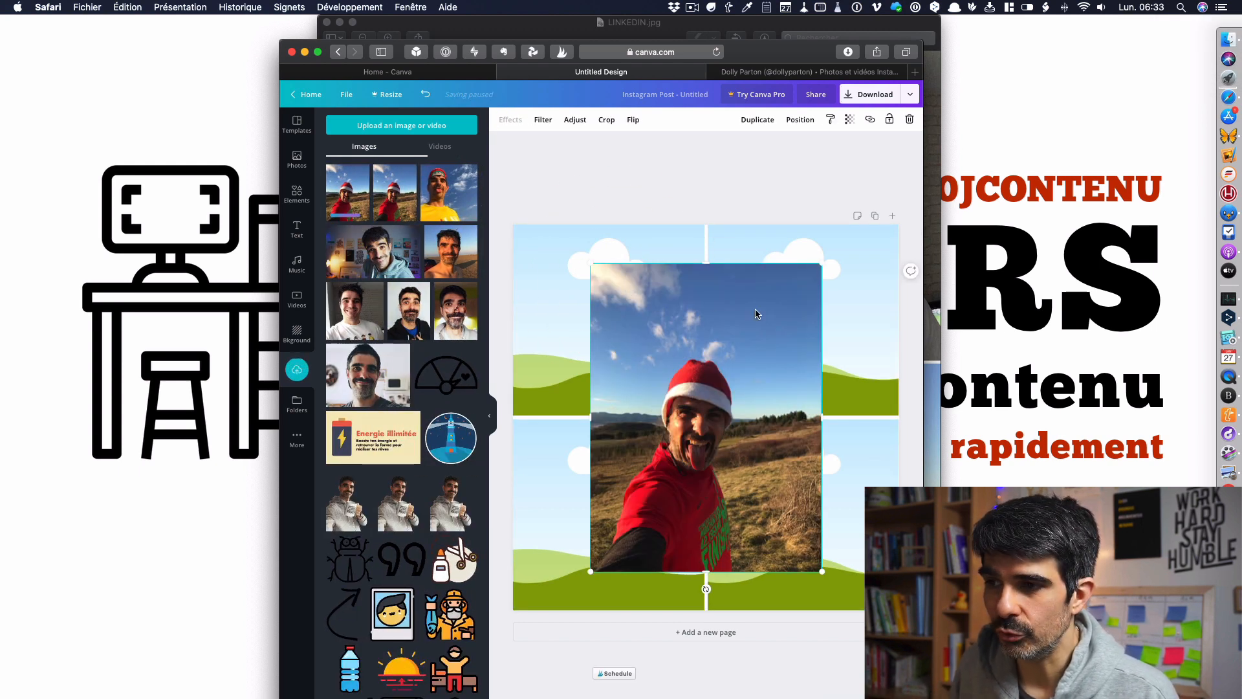
left_click_drag(710, 315, 654, 272)
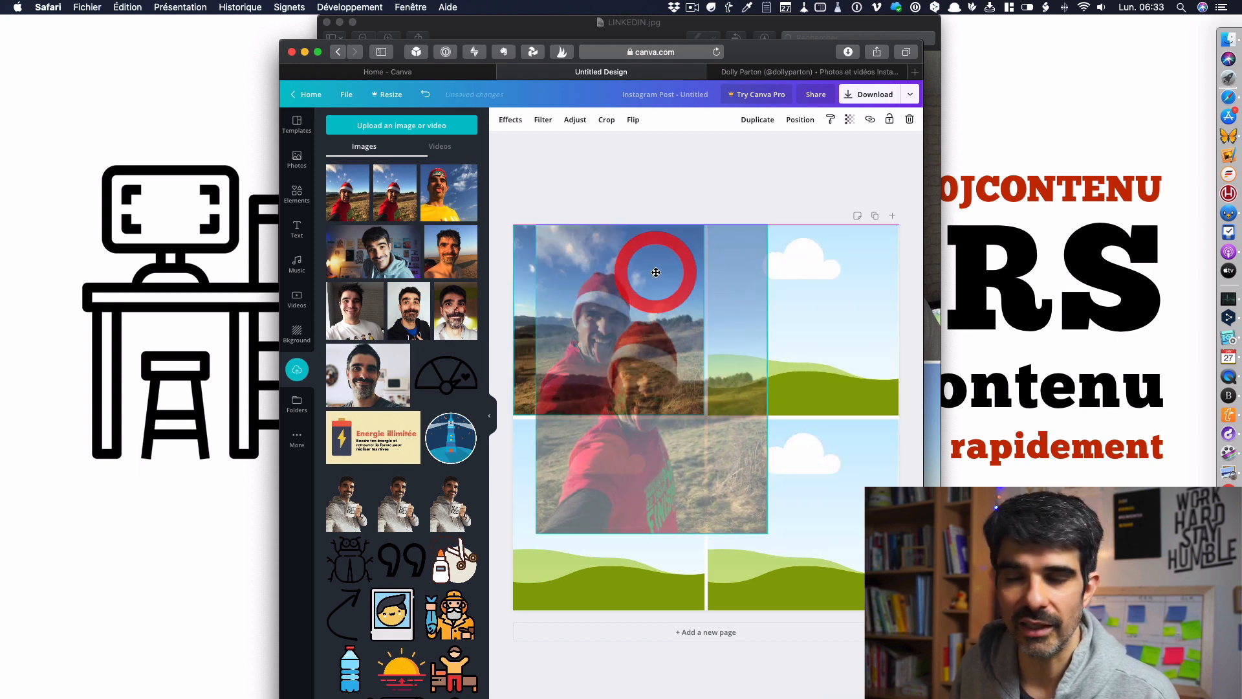
Reposition and slightly enlarge the Santa hat selfie inside its grid cell, and apply the crop.
double_click(653, 333)
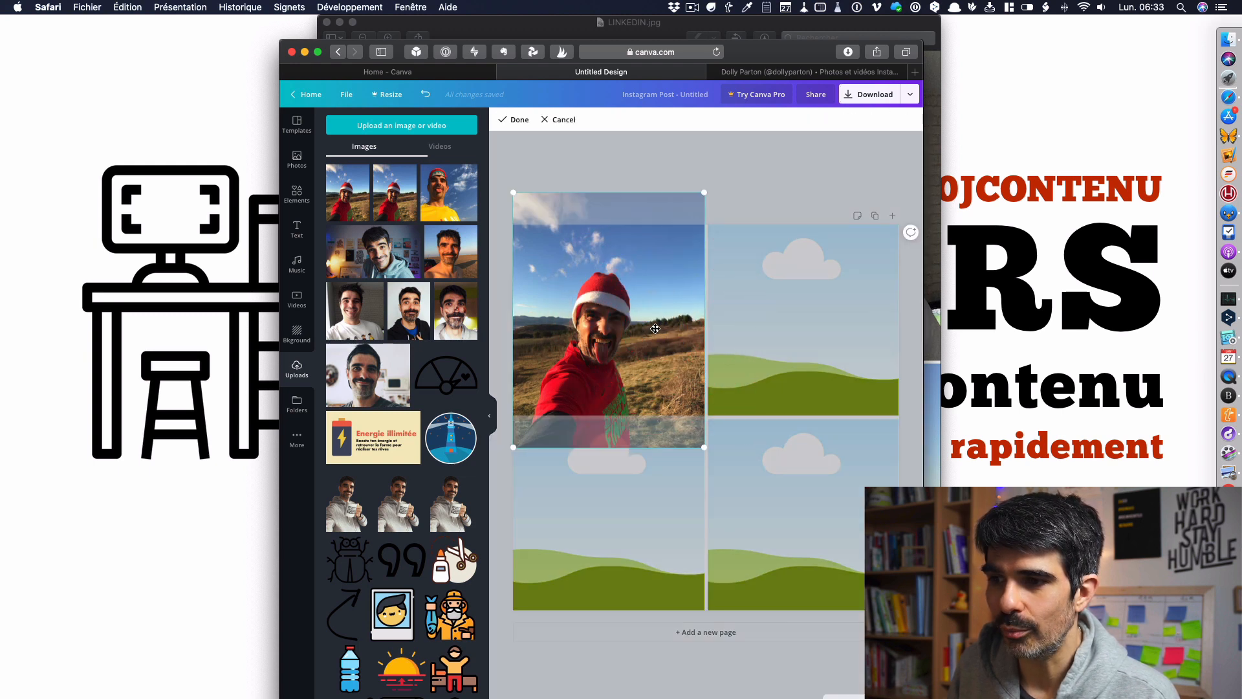
left_click_drag(655, 328, 656, 302)
left_click_drag(708, 168, 722, 156)
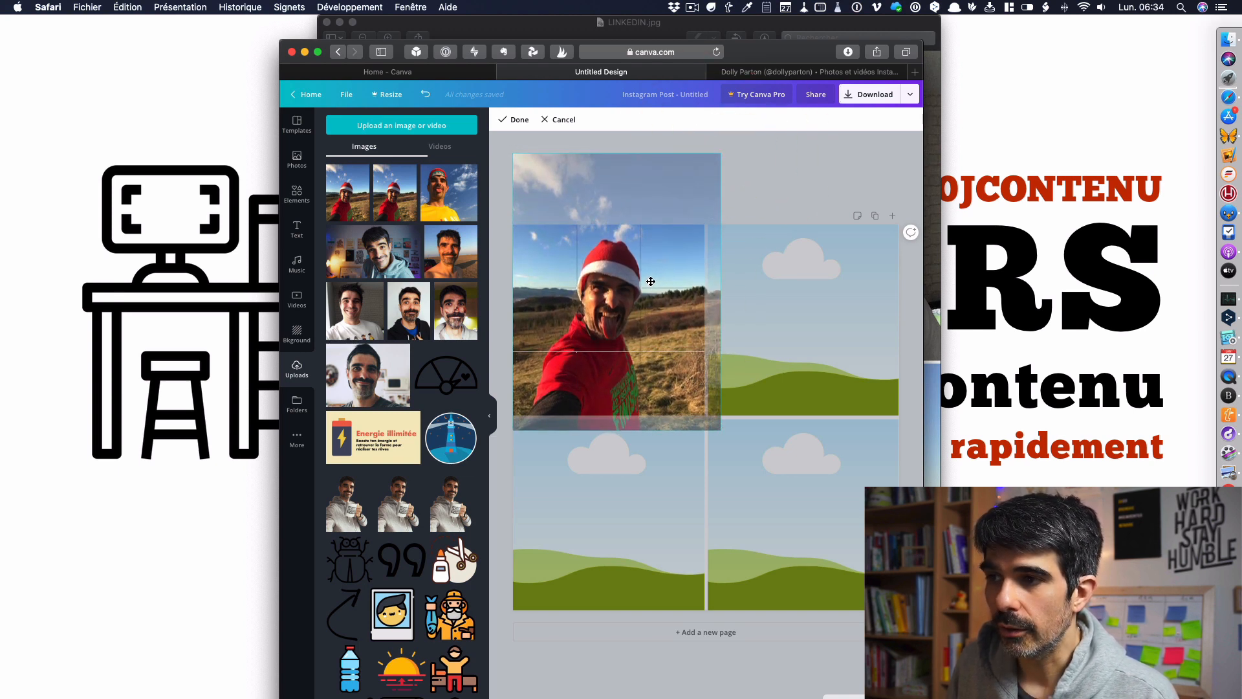
double_click(650, 277)
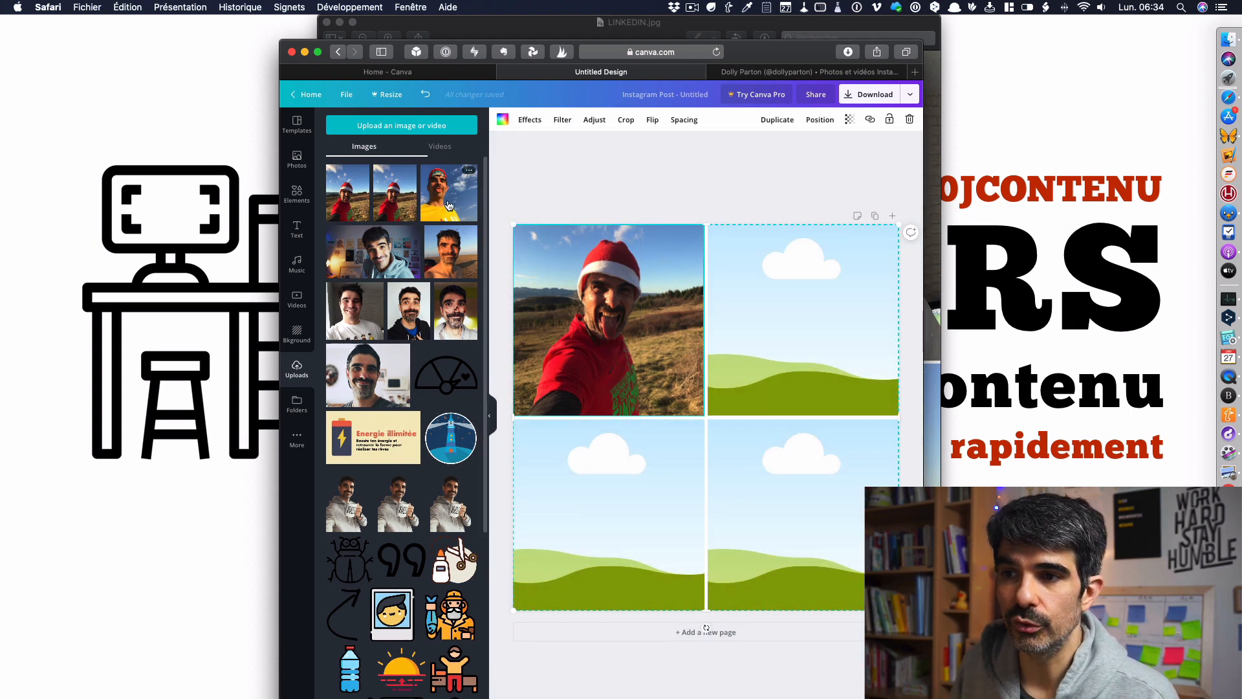
Fill the three empty cells with the yellow-shirt, hoodie and beach portraits from the uploads, and copy the hoodie portrait over the upper-left photo.
left_click(449, 205)
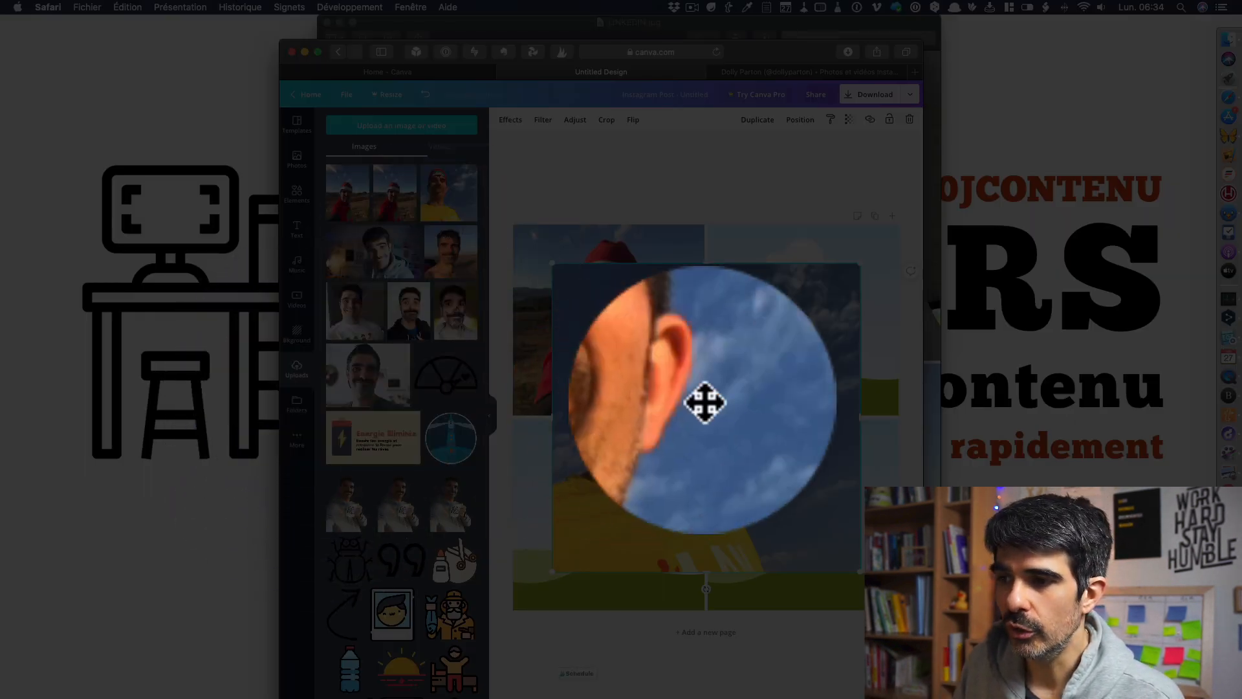
left_click_drag(705, 402, 763, 369)
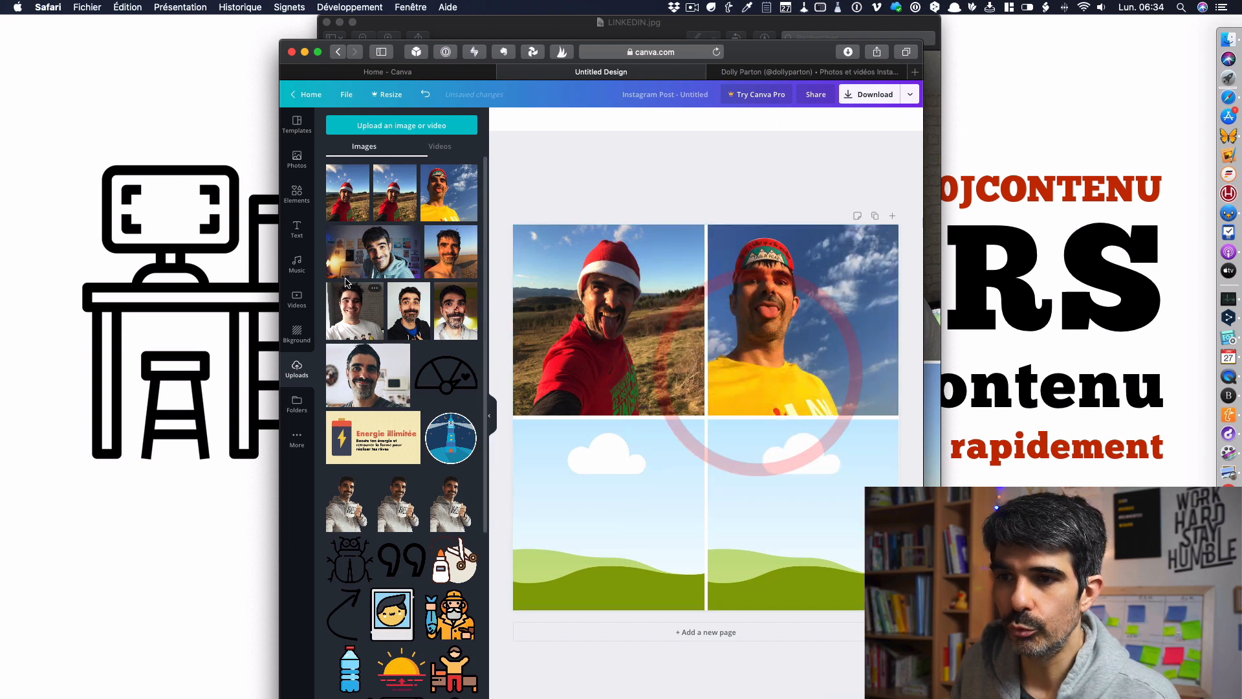
left_click(361, 256)
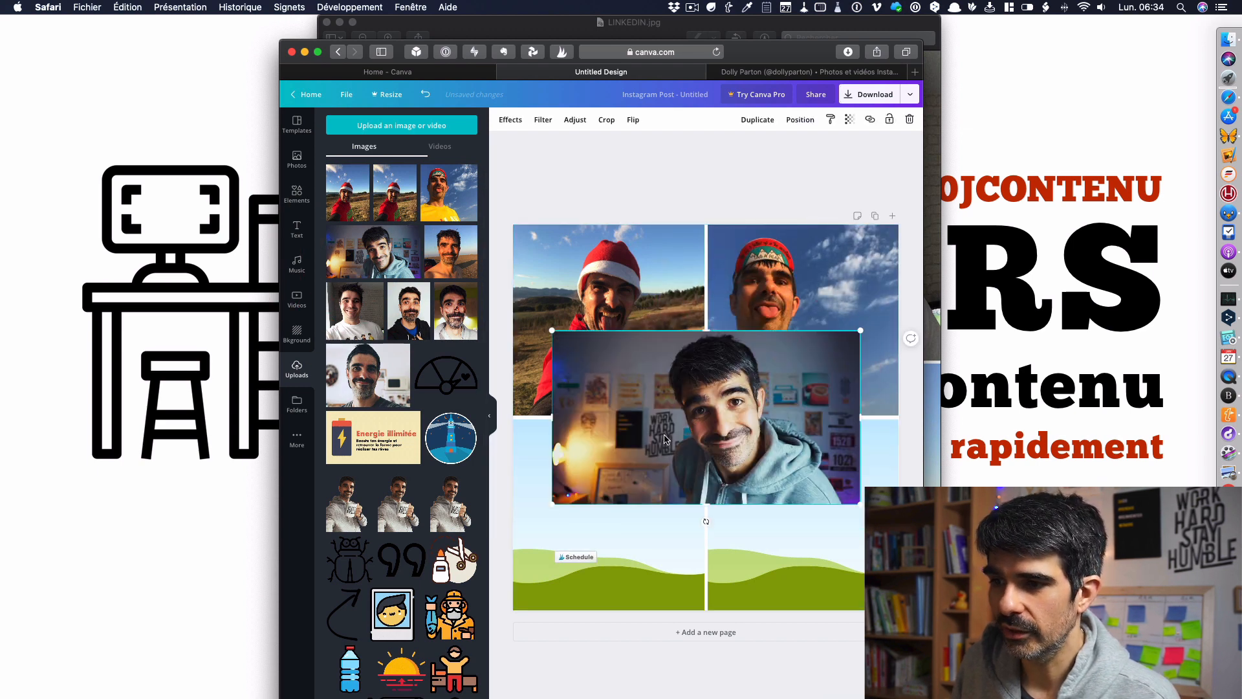
left_click_drag(664, 439, 610, 477)
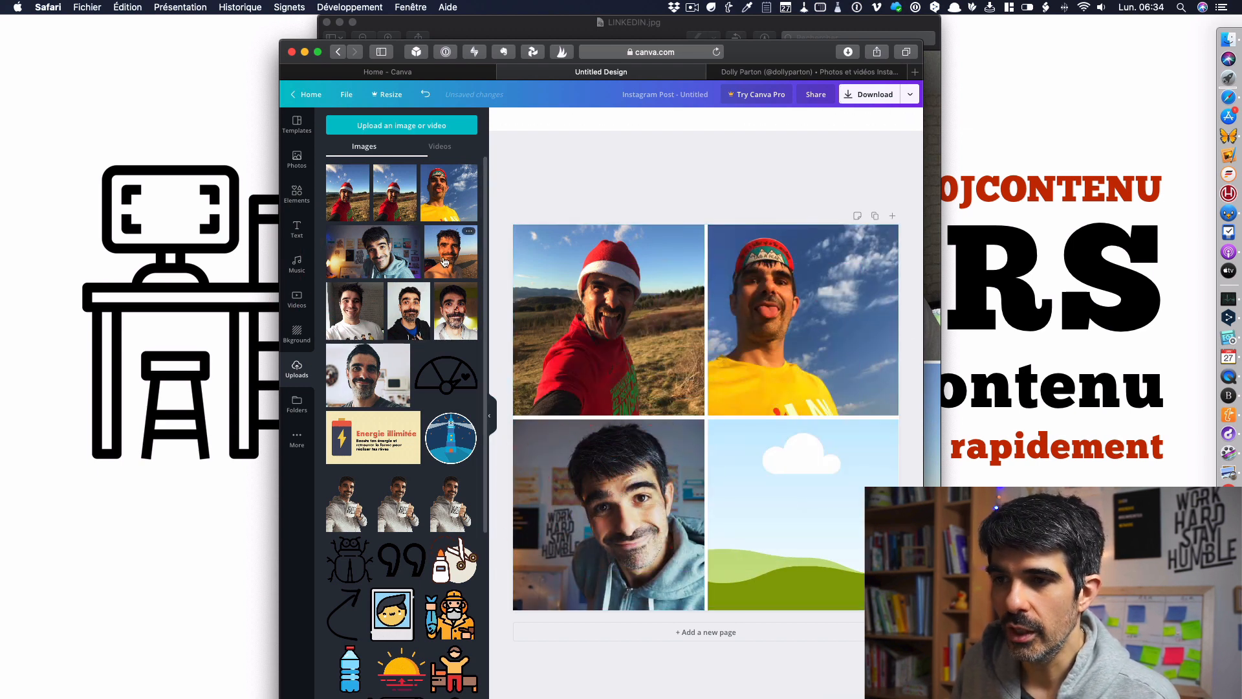
left_click_drag(445, 261, 766, 491)
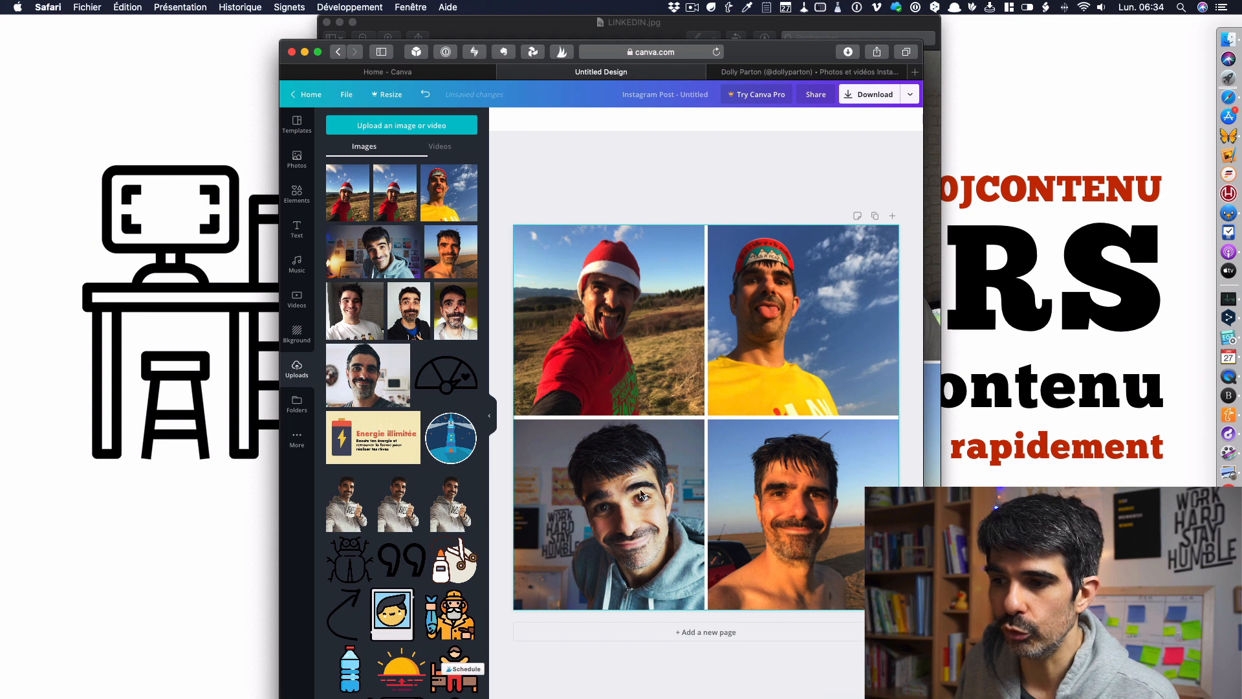
left_click_drag(570, 464, 659, 346)
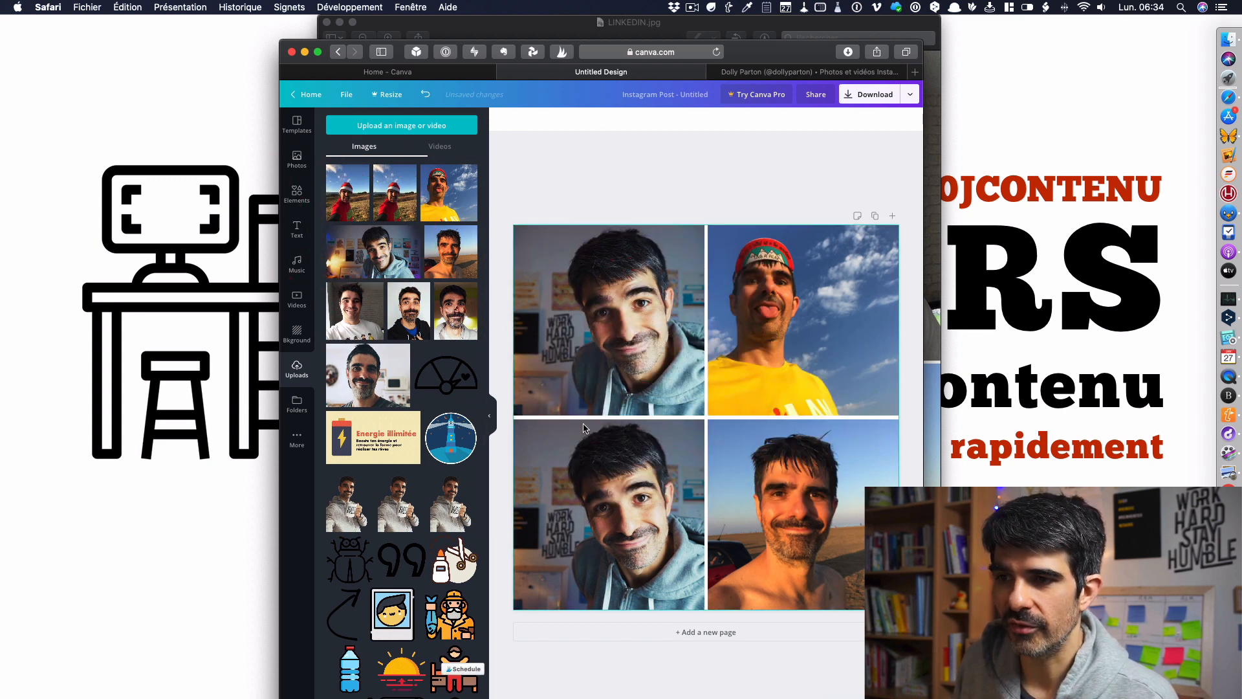
left_click(735, 278)
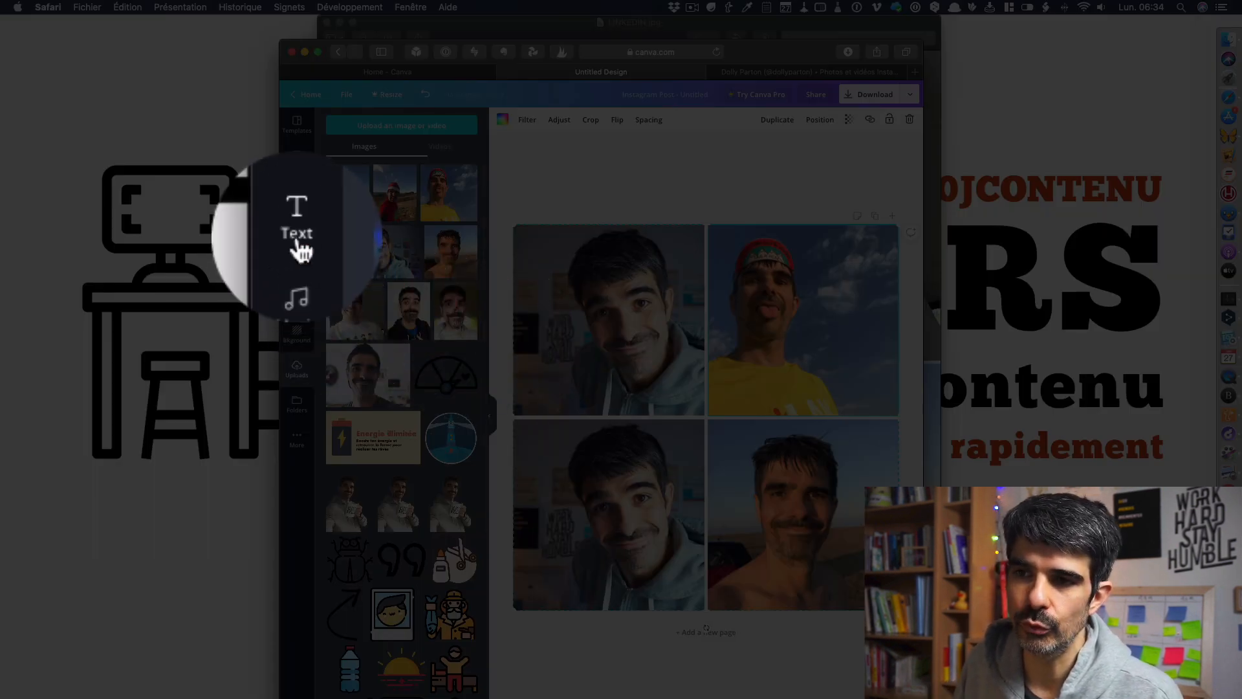
Add a heading reading "LINKEDIN" and place it near the lower edge of the upper-left photo.
left_click(297, 230)
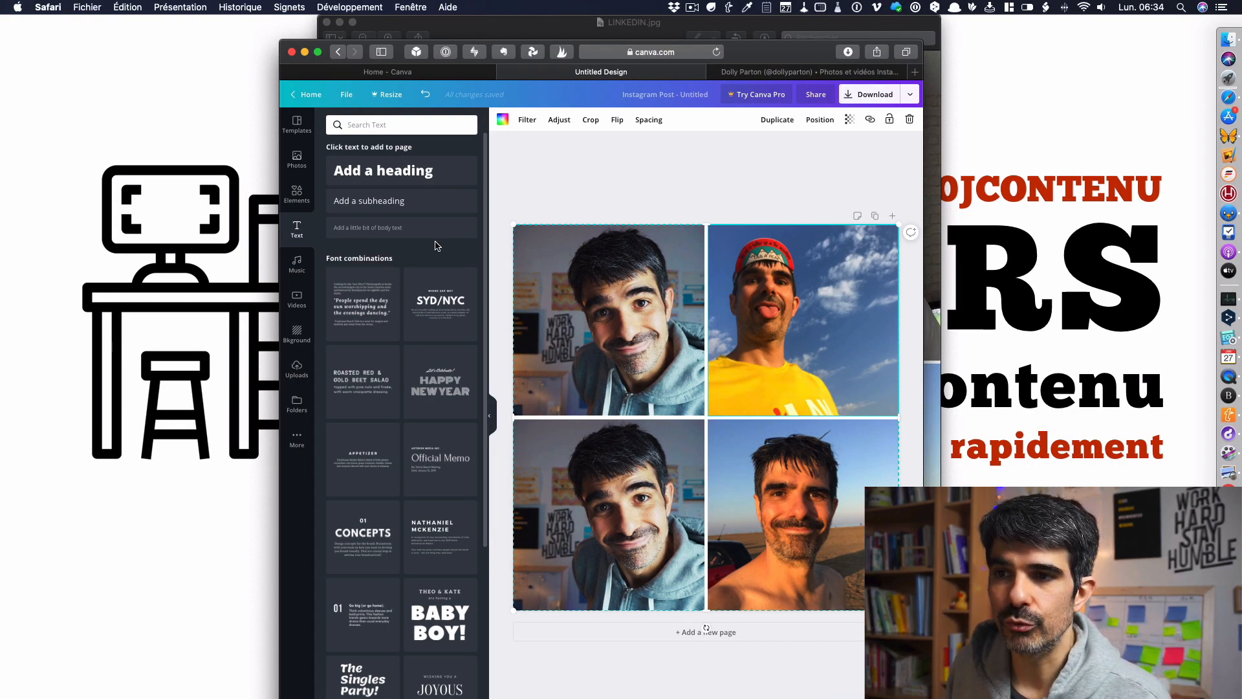
left_click(402, 180)
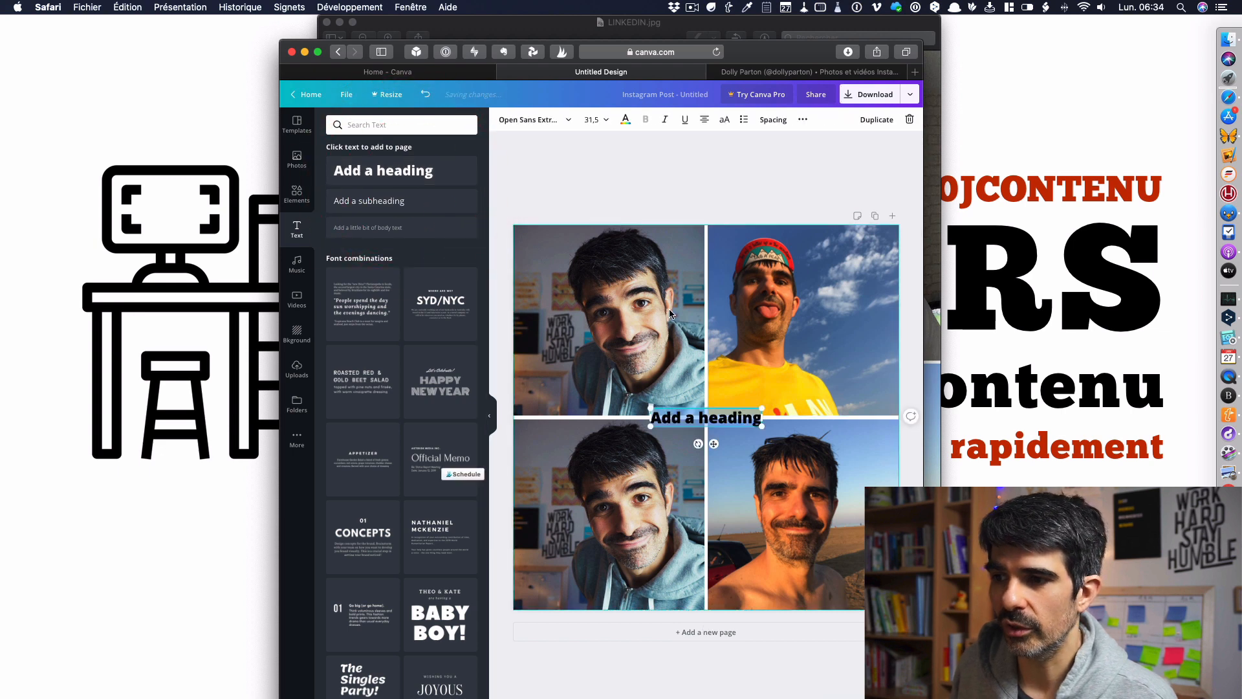
triple_click(717, 418)
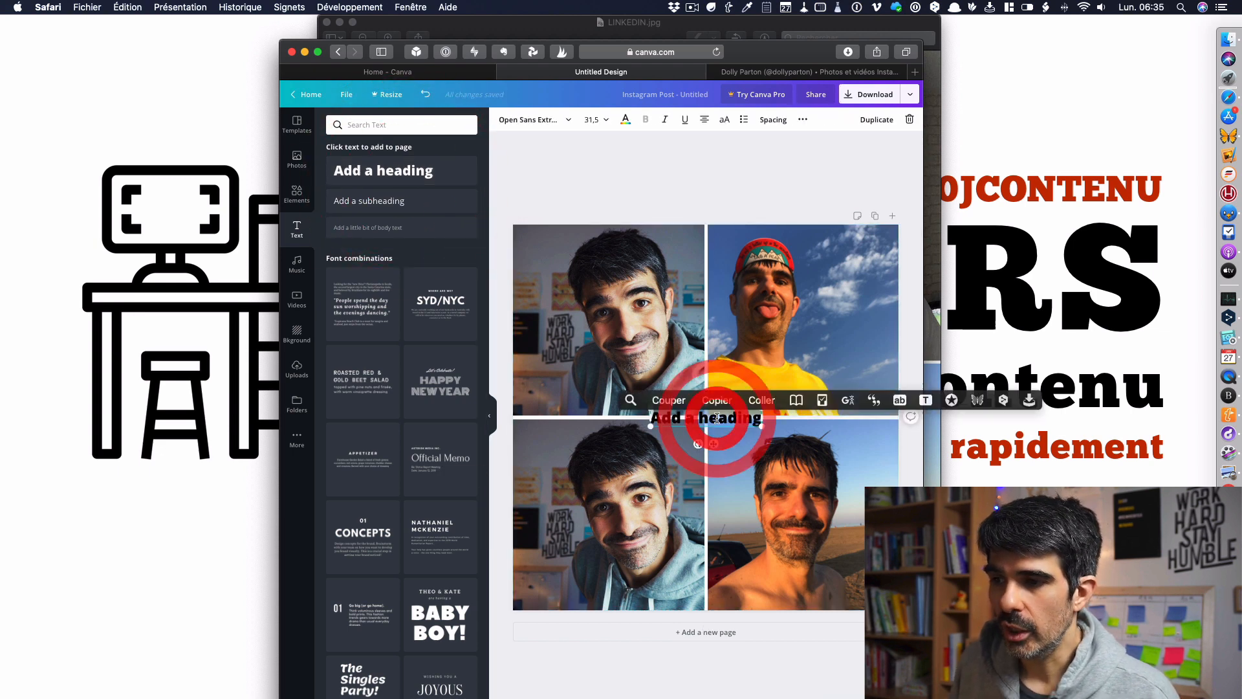
triple_click(717, 418)
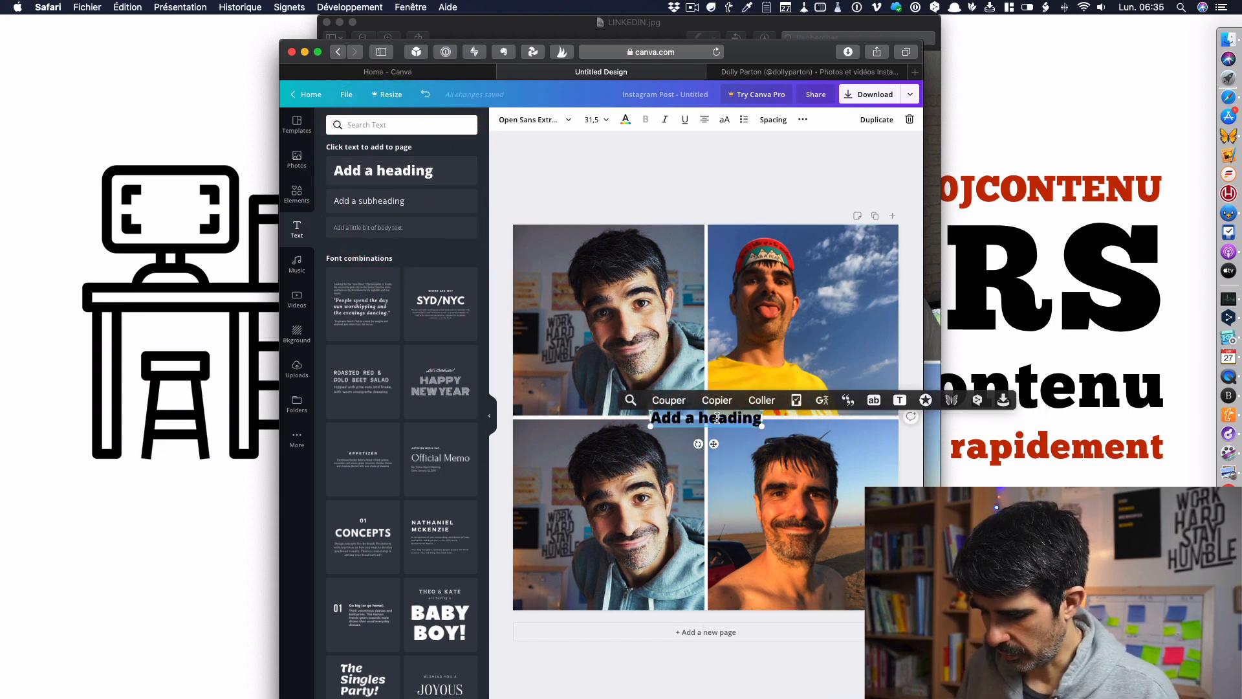
type("Ne")
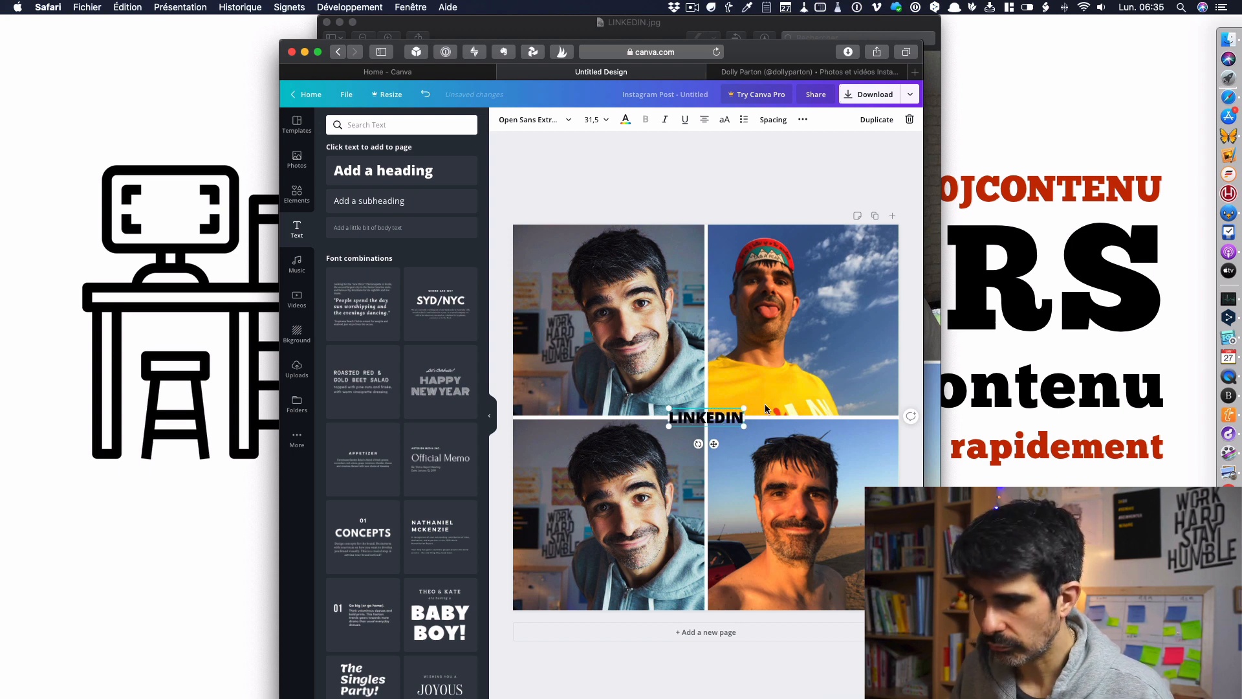
left_click(800, 394)
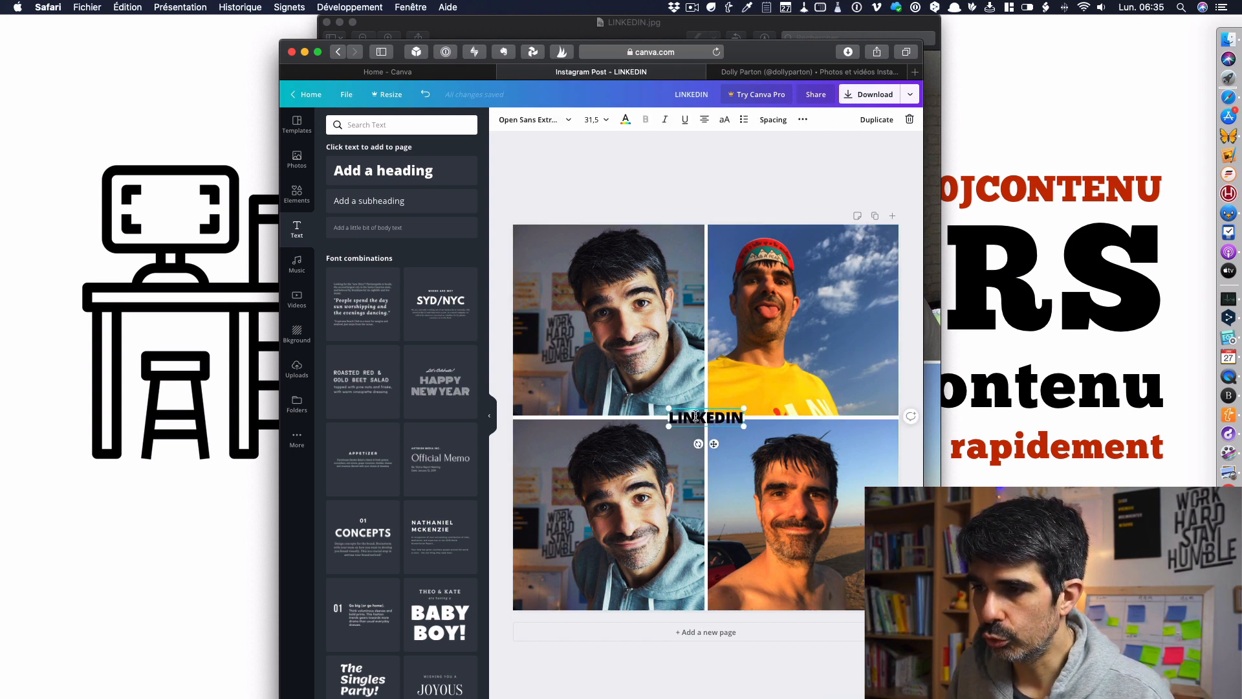
left_click_drag(717, 419, 634, 396)
left_click(621, 398)
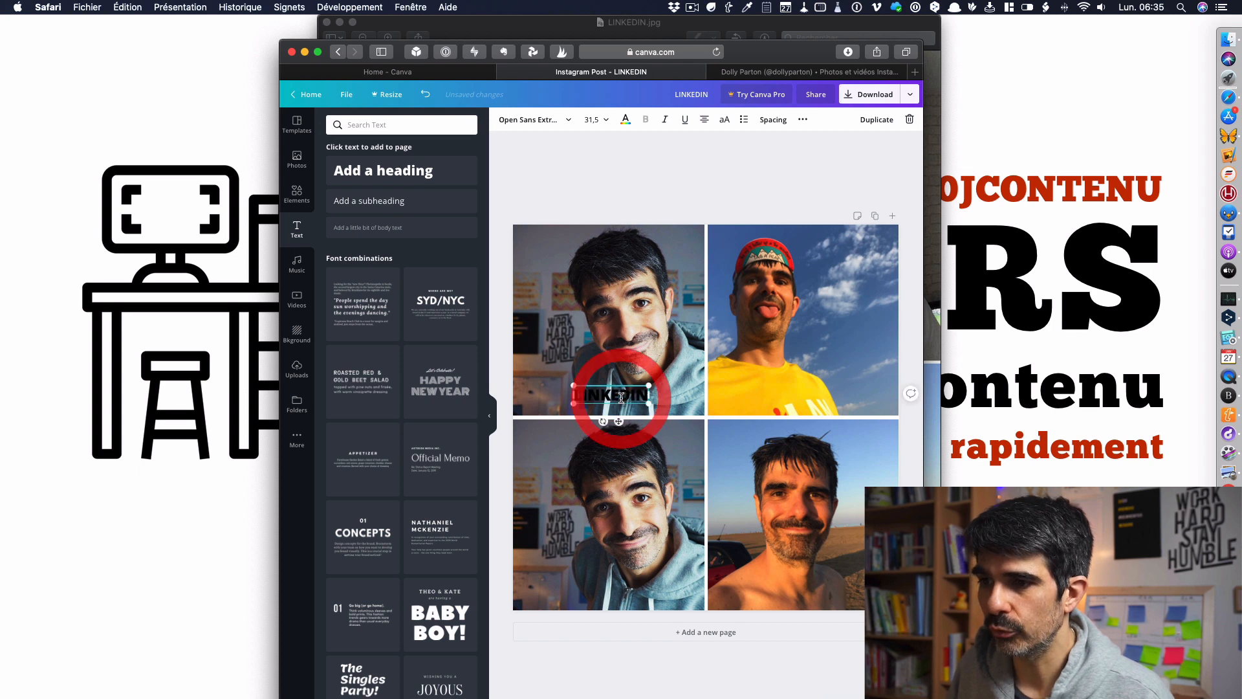
Set the LINKEDIN heading's font size to 64 and widen its text box so the word fits on one line.
left_click(605, 123)
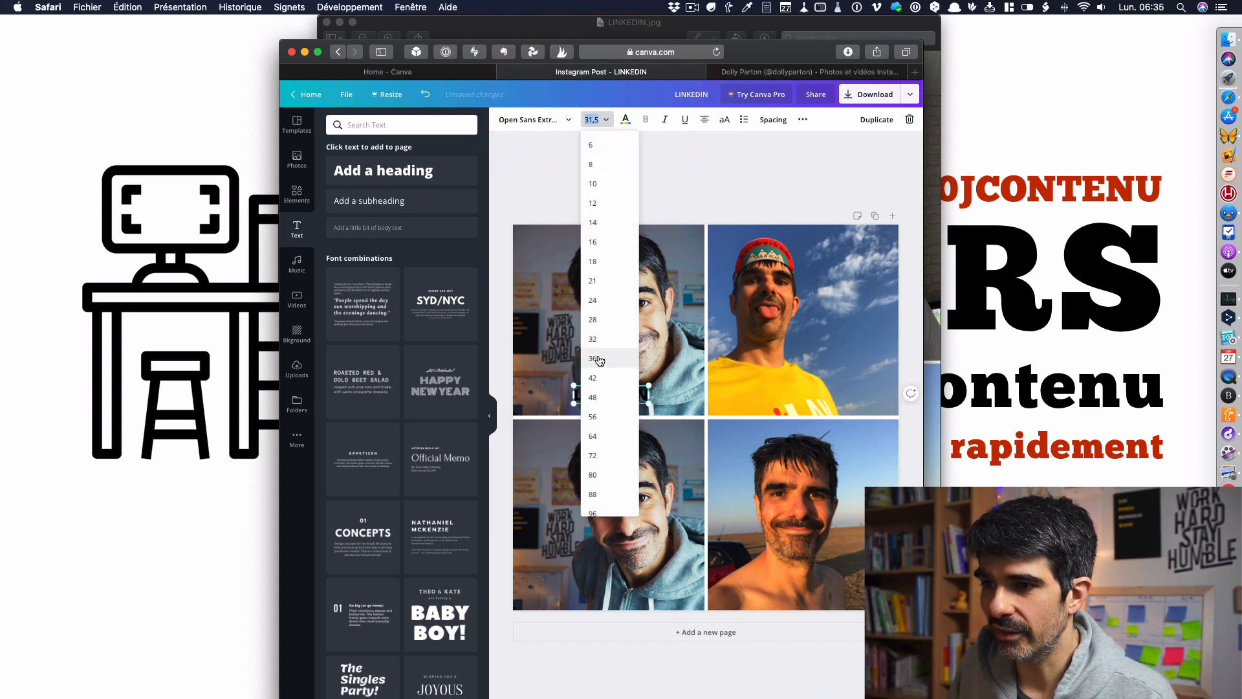
left_click(600, 476)
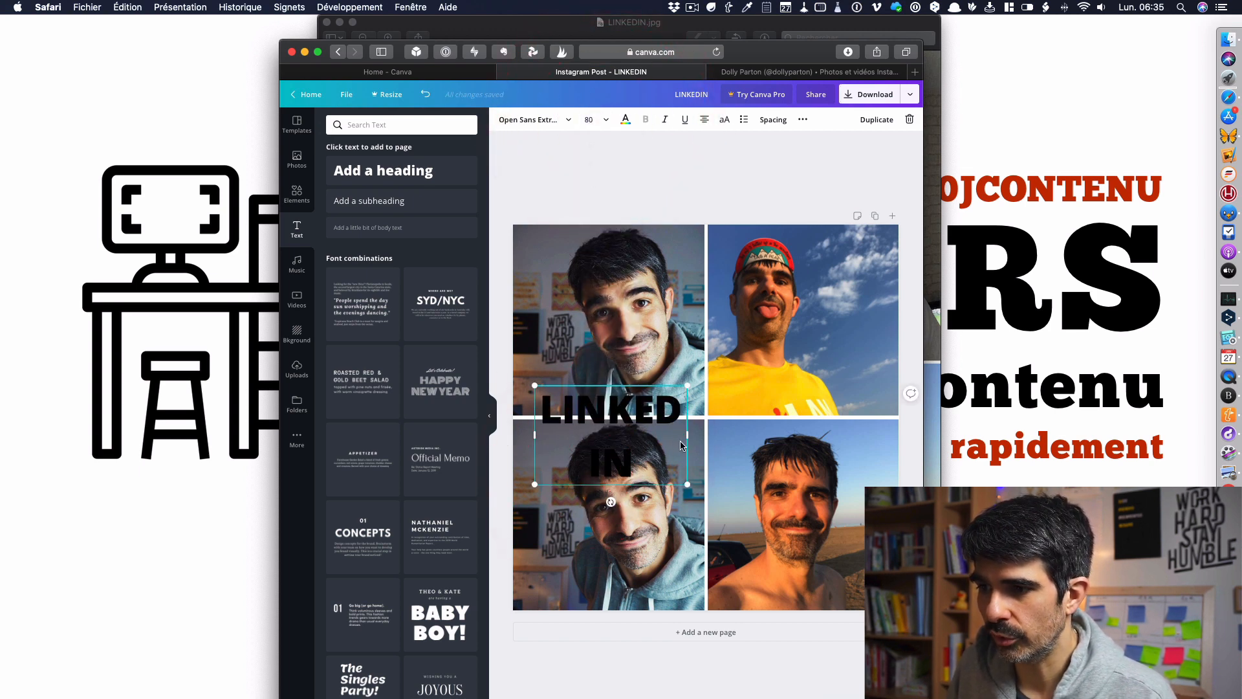
left_click_drag(749, 432, 749, 431)
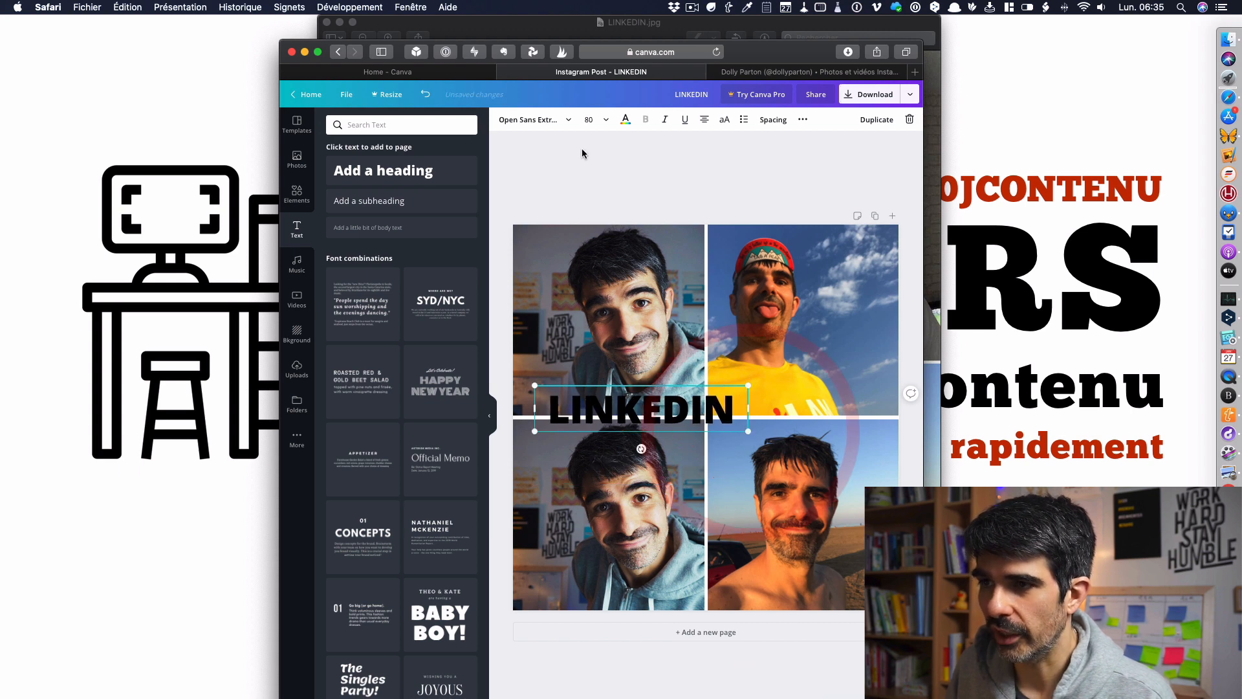
left_click(607, 121)
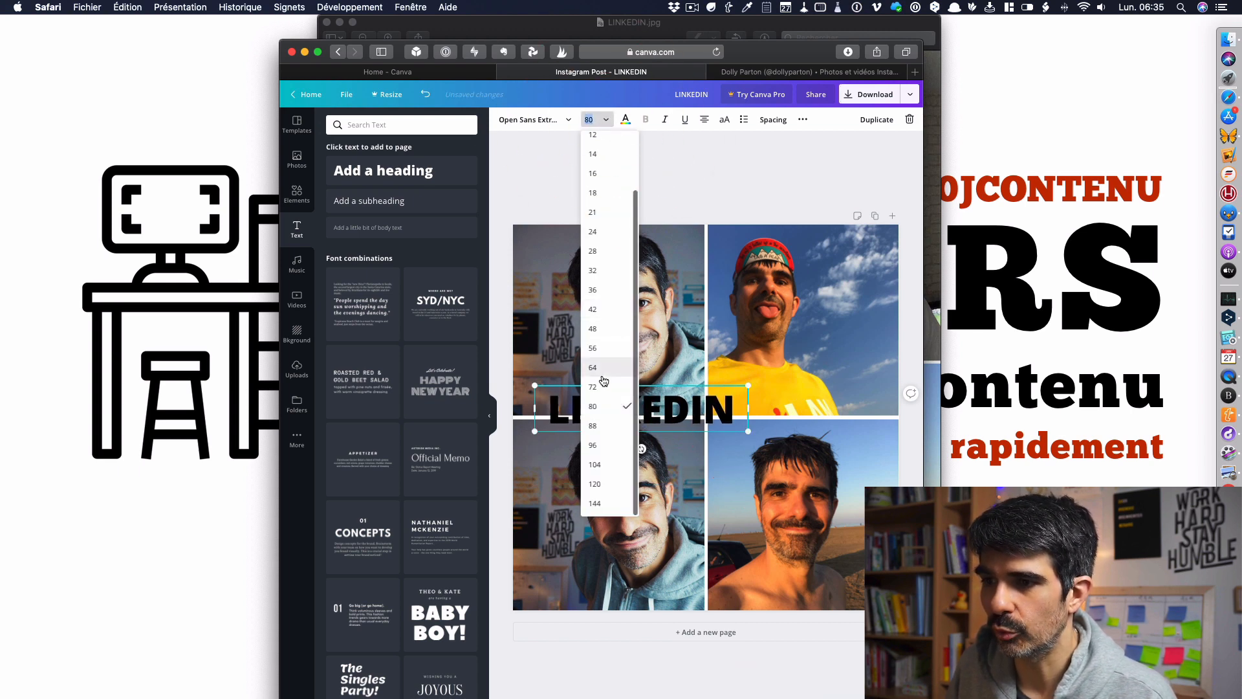
left_click(595, 386)
left_click(595, 119)
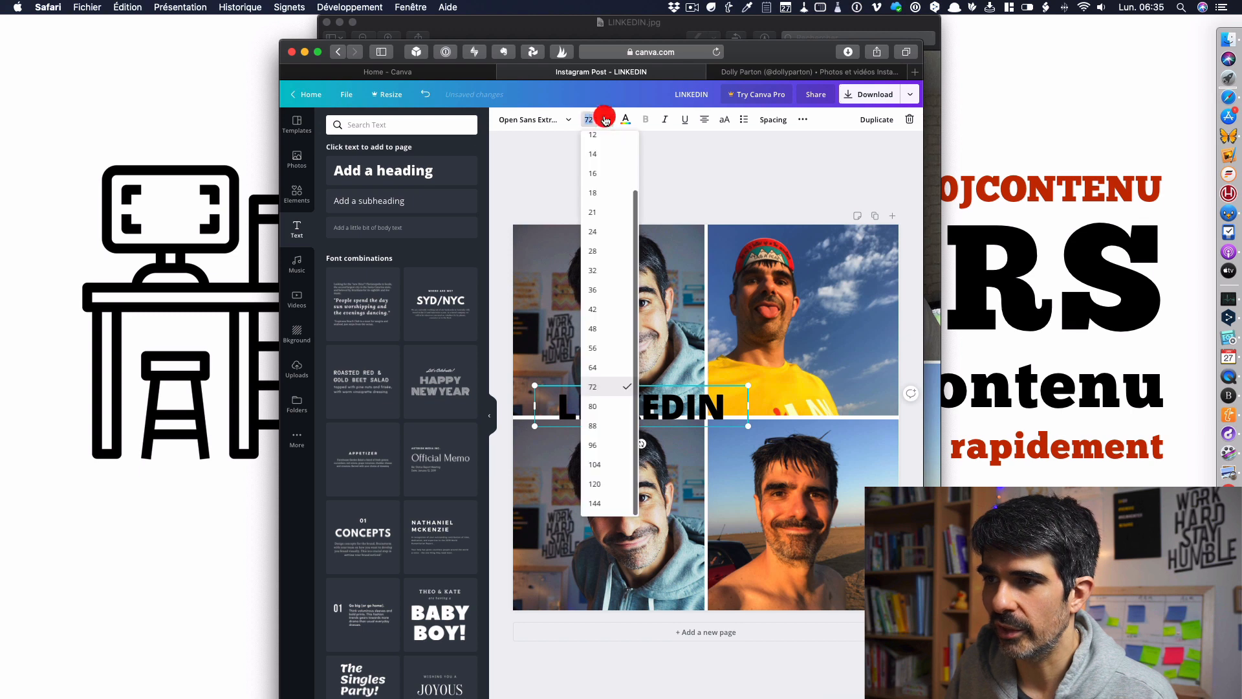
left_click(605, 367)
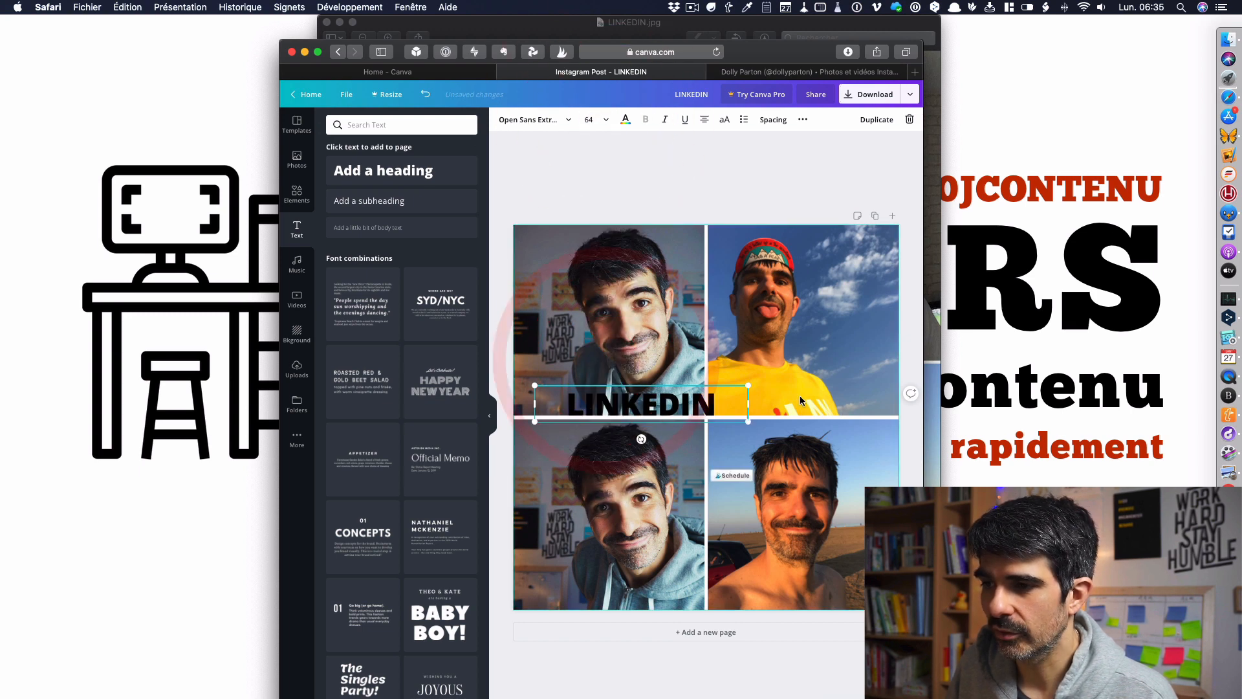
Center the LINKEDIN heading near the lower edge of the upper-left photo and color it white.
left_click(818, 389)
left_click(671, 393)
left_click_drag(670, 393, 644, 381)
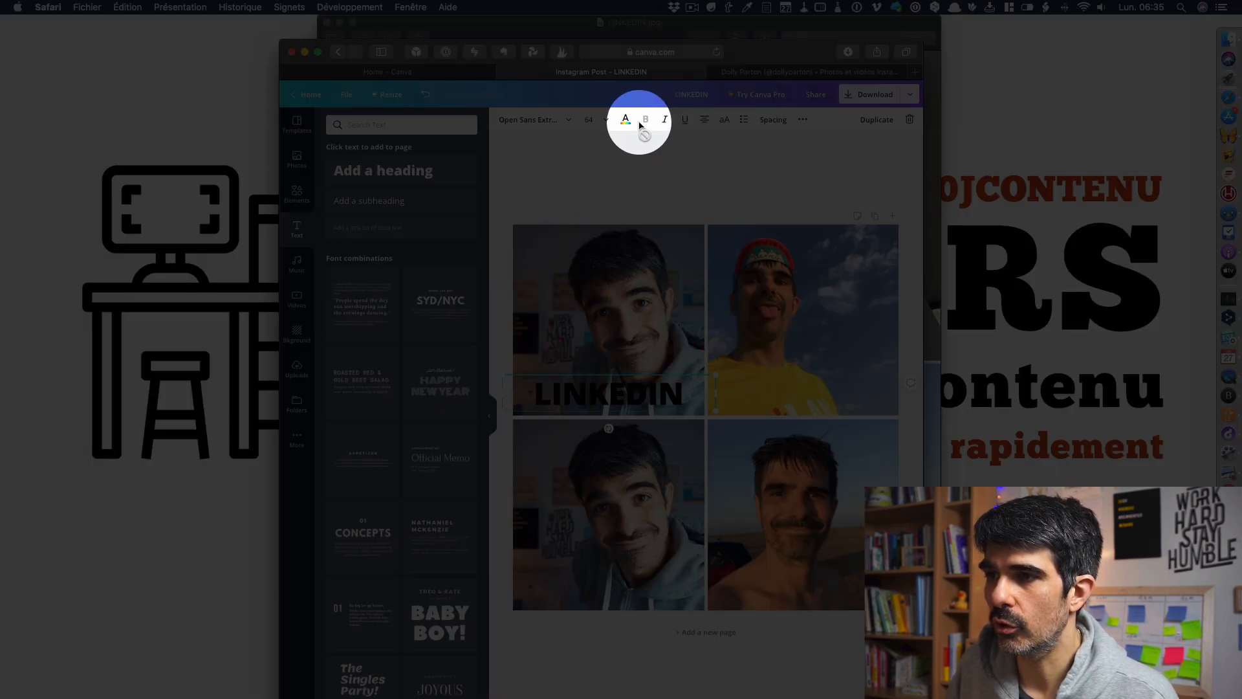
left_click(633, 121)
left_click(466, 261)
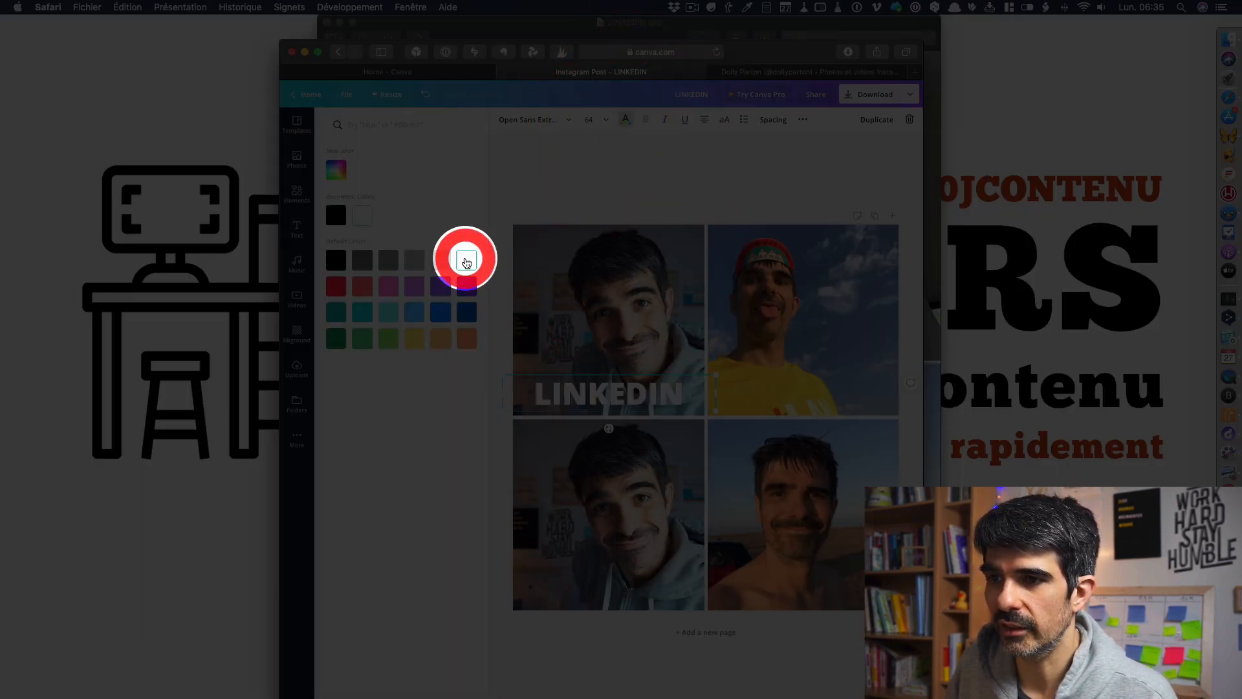
left_click(621, 174)
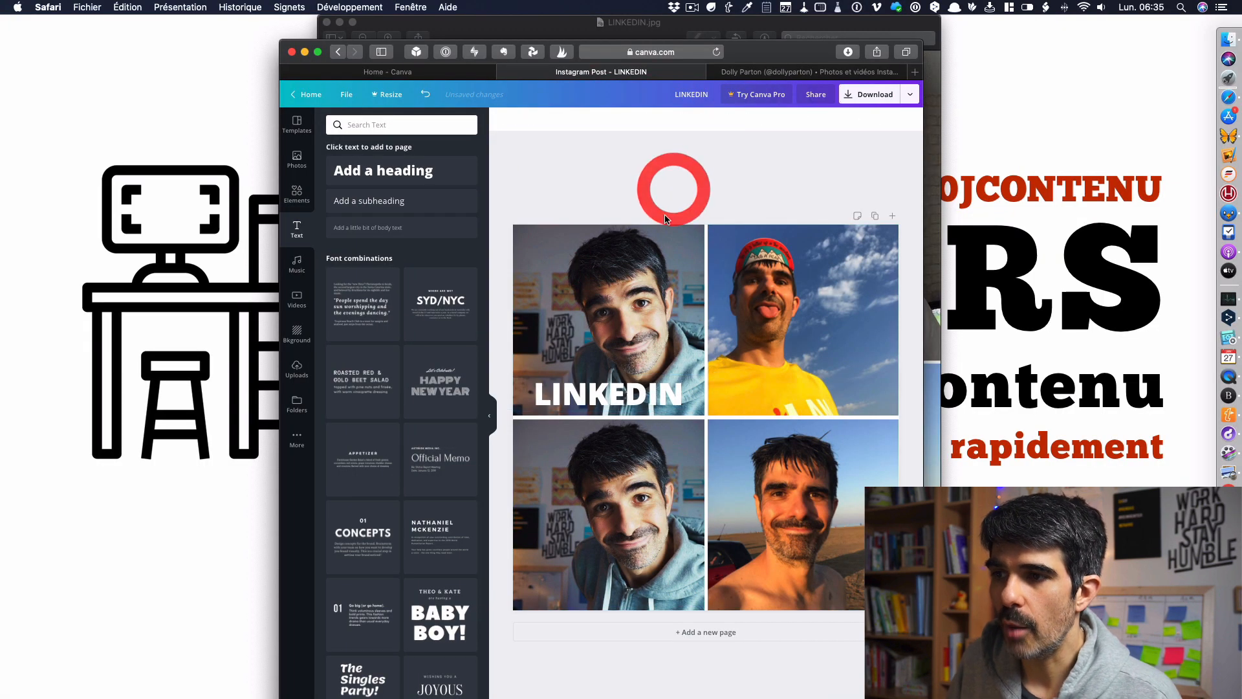
Browse the fonts available for the LINKEDIN heading and search them for "OUT" to find outline styles.
left_click(623, 392)
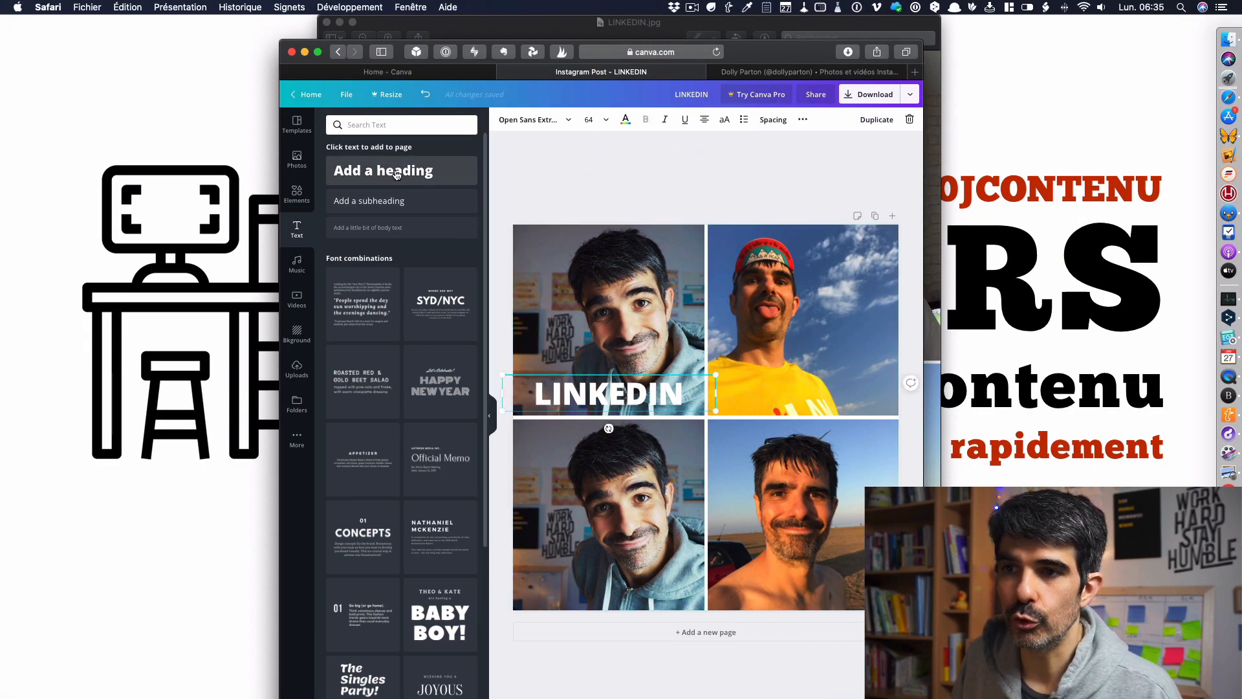
left_click(546, 123)
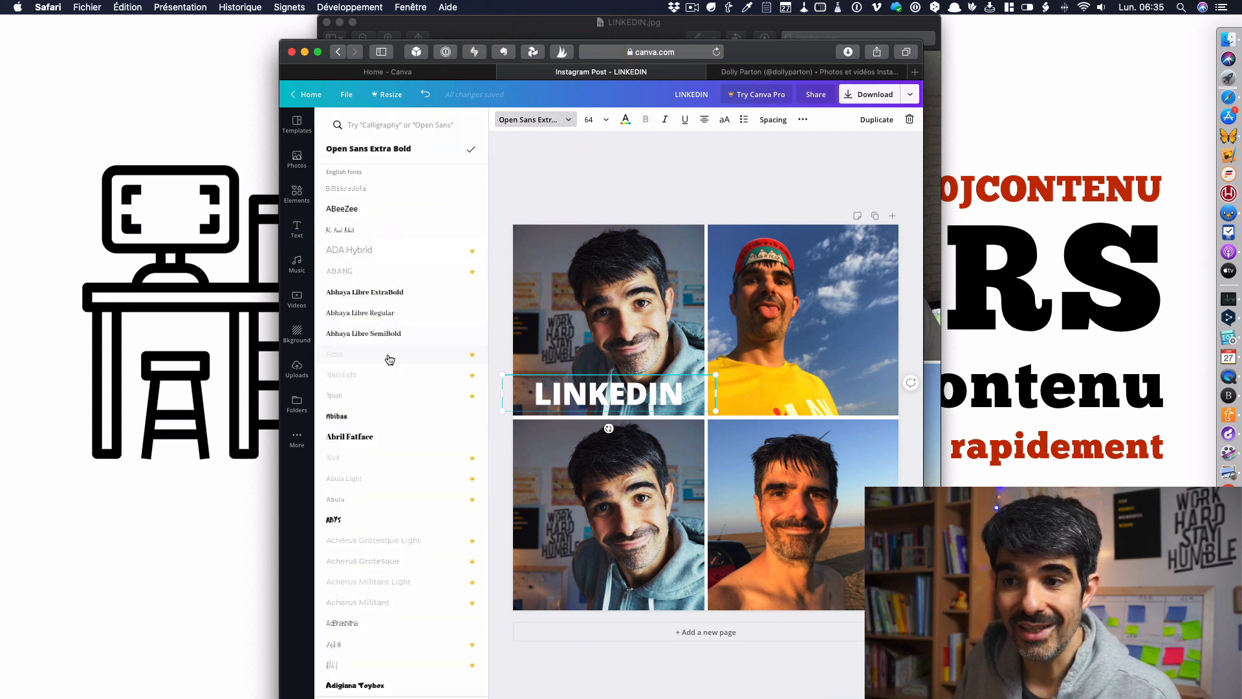
scroll(388, 360, "down", 5)
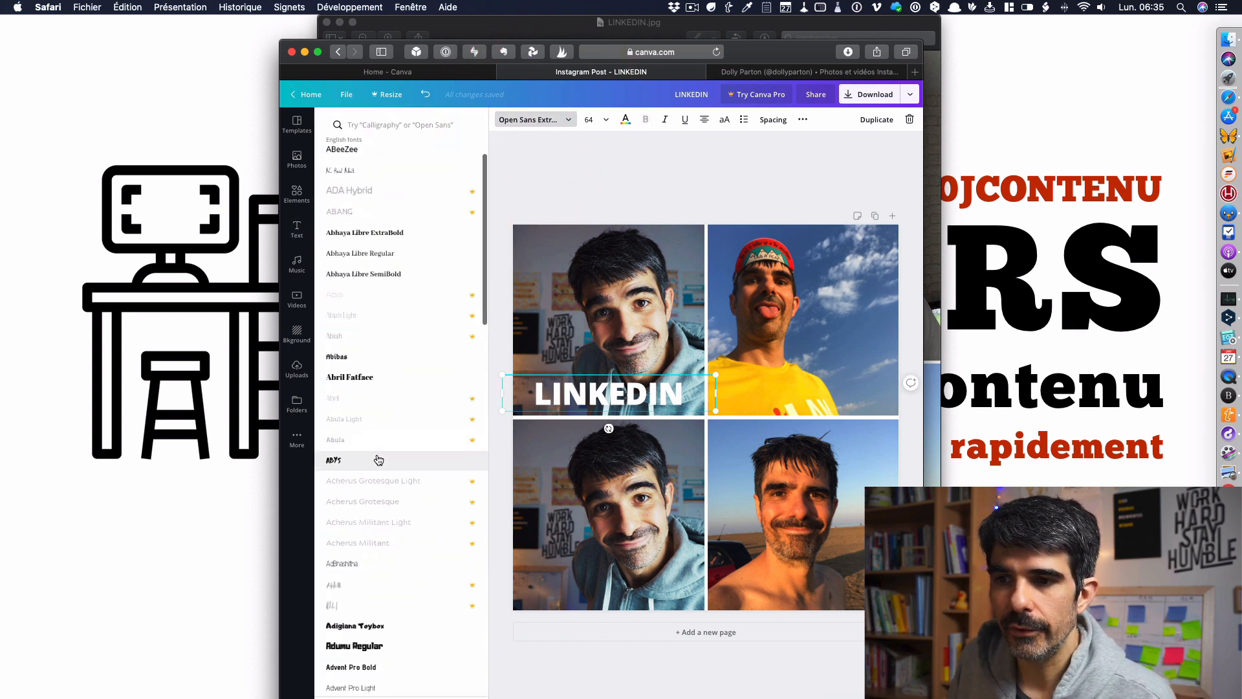
scroll(378, 460, "down", 10)
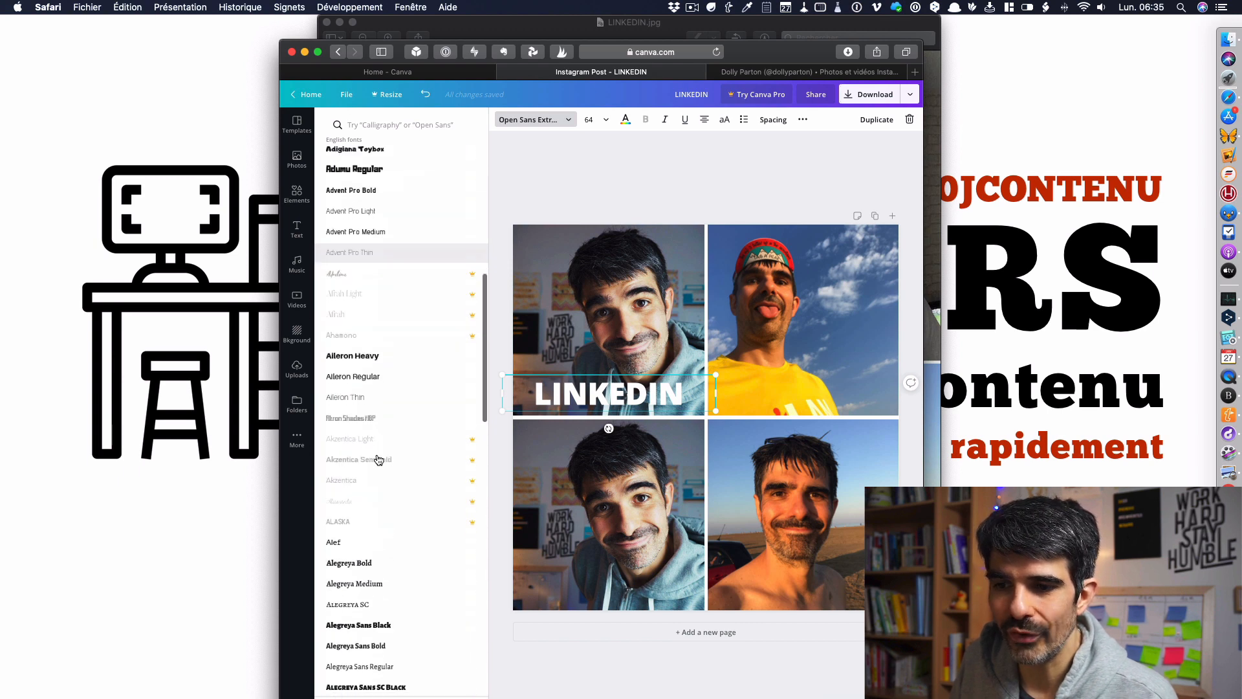
scroll(378, 460, "down", 10)
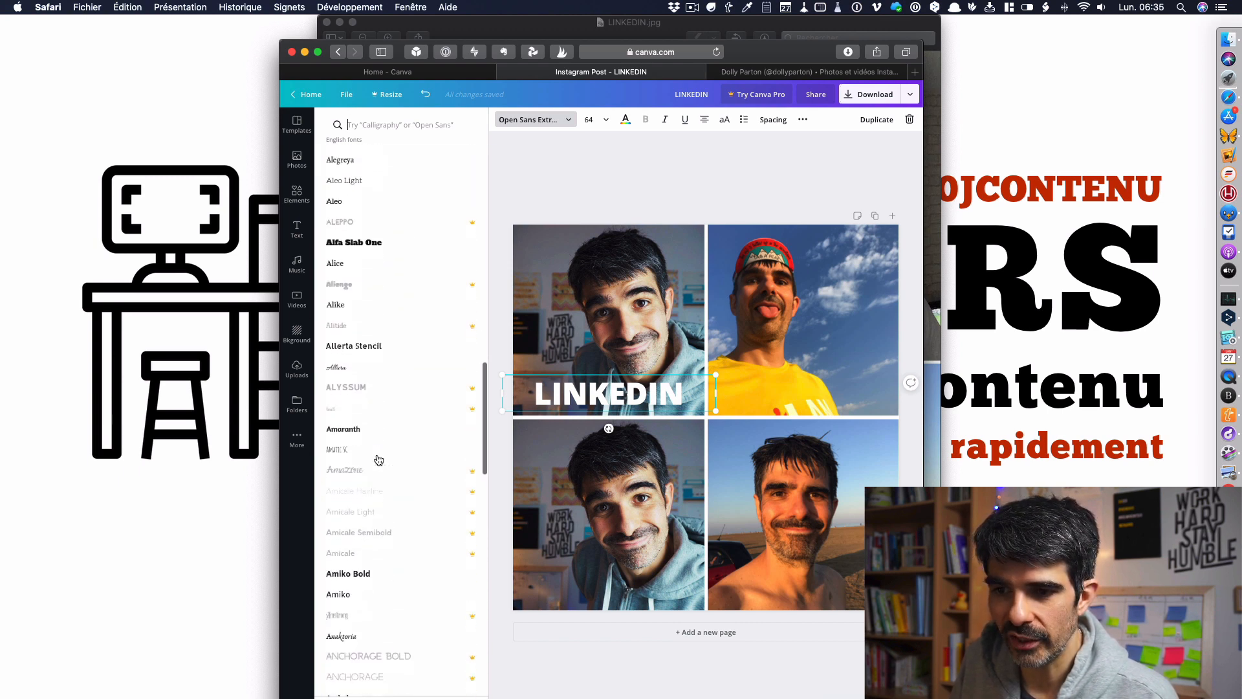
scroll(379, 459, "down", 4)
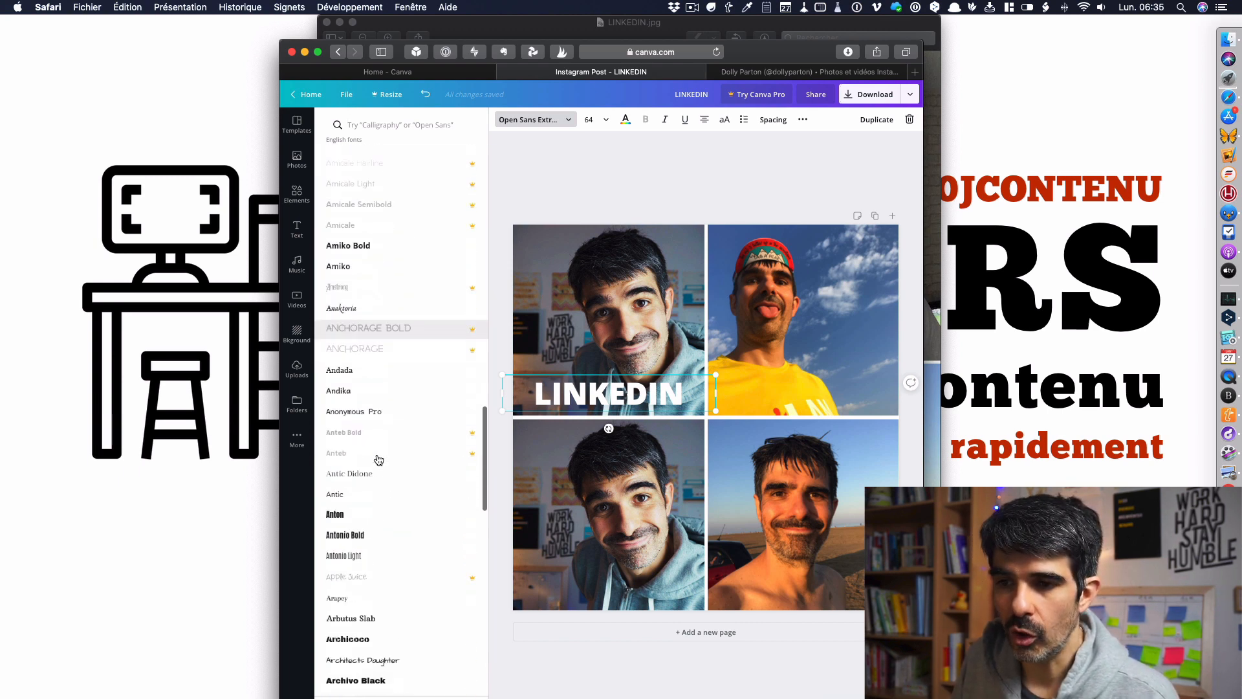
scroll(378, 460, "down", 8)
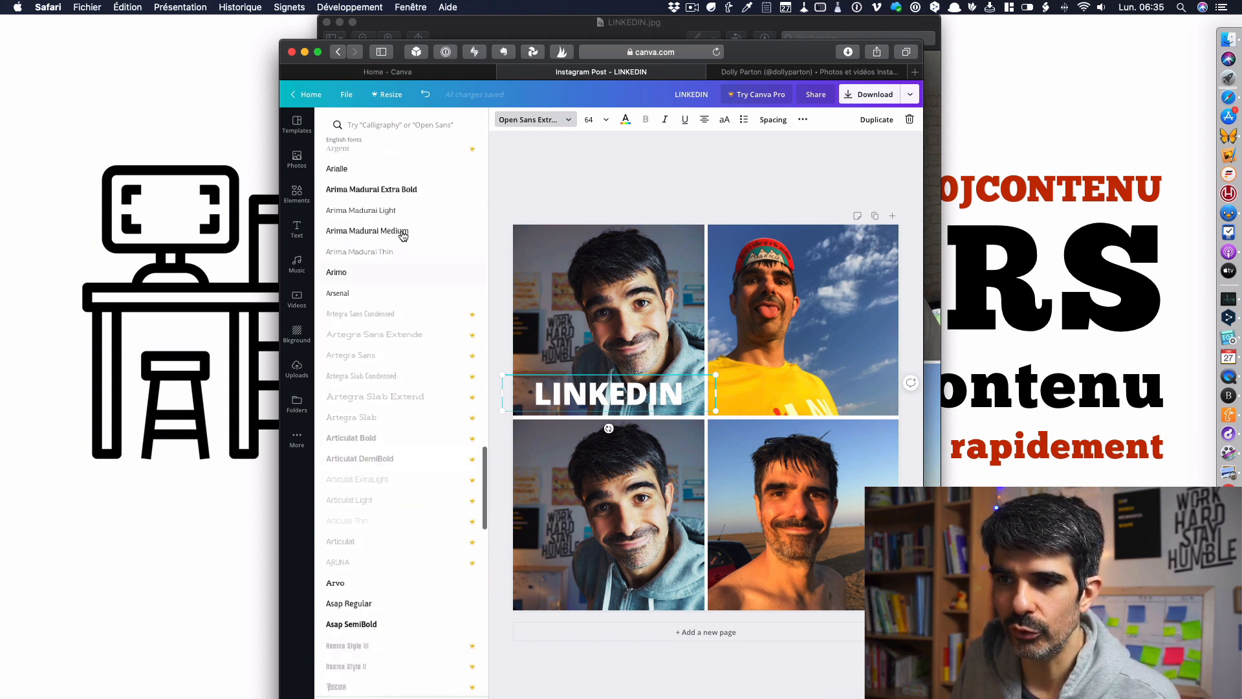
type("OUT")
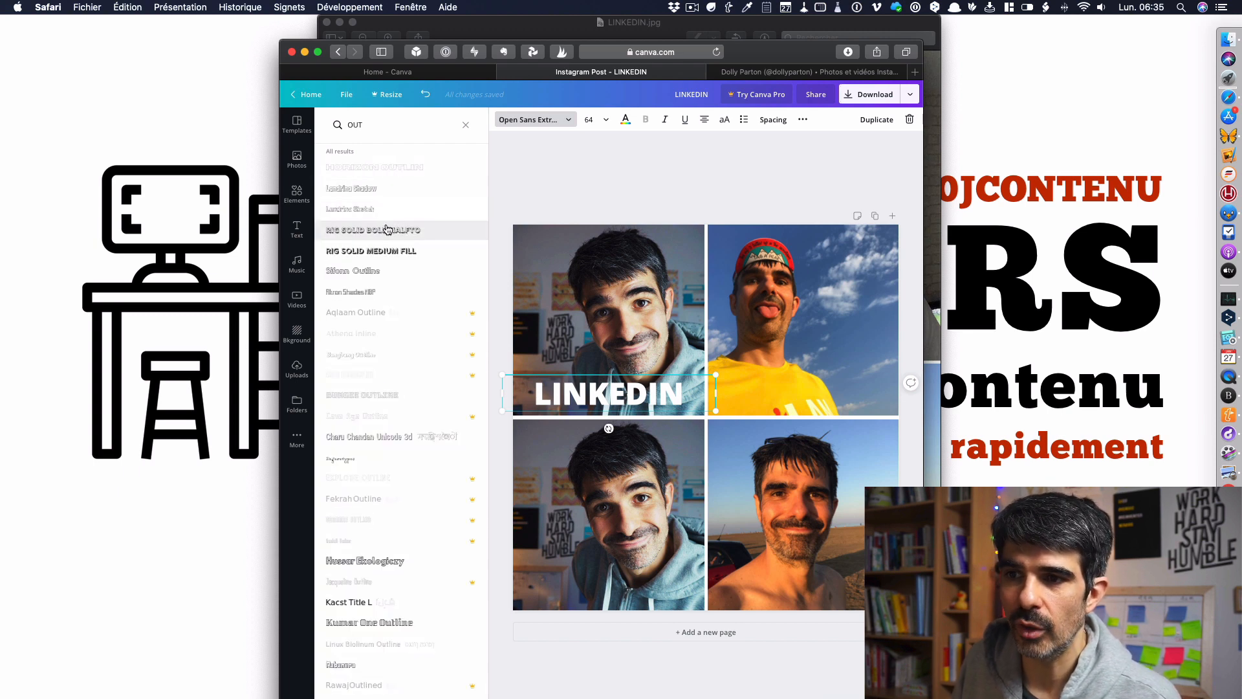
Try the Rig Solid Bold, Rig Solid Medium Fill and Londrina Shadow fonts on the LINKEDIN heading.
left_click(387, 227)
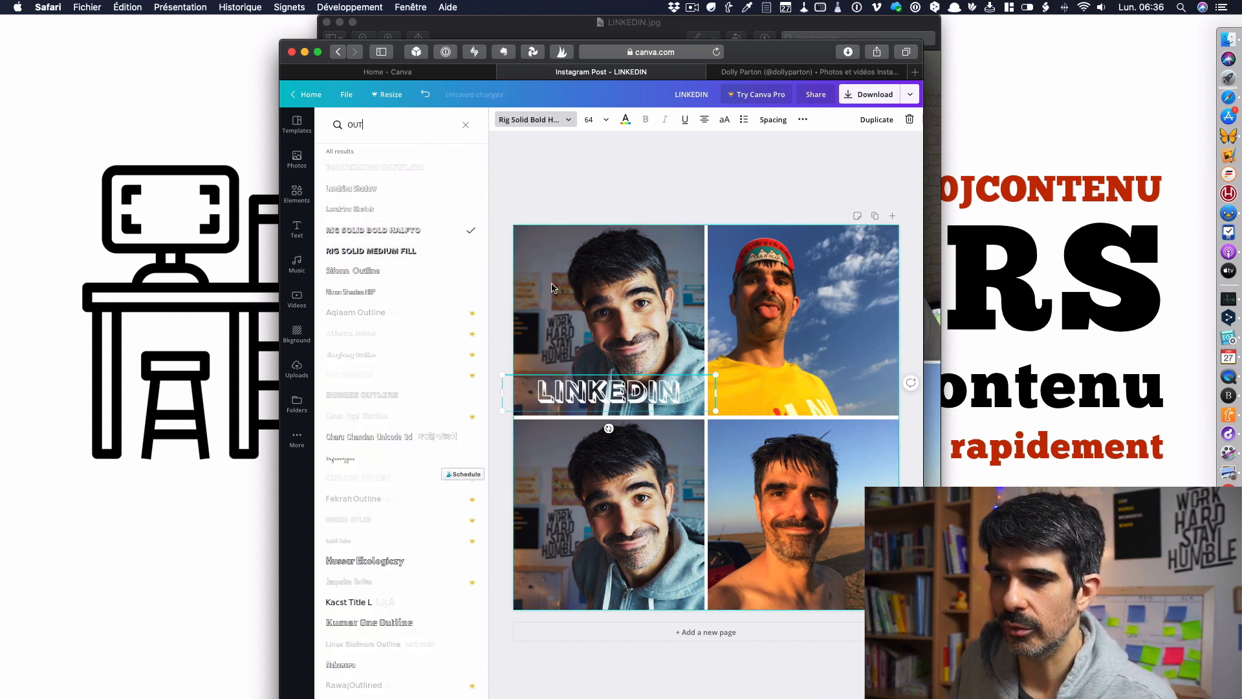
left_click(374, 251)
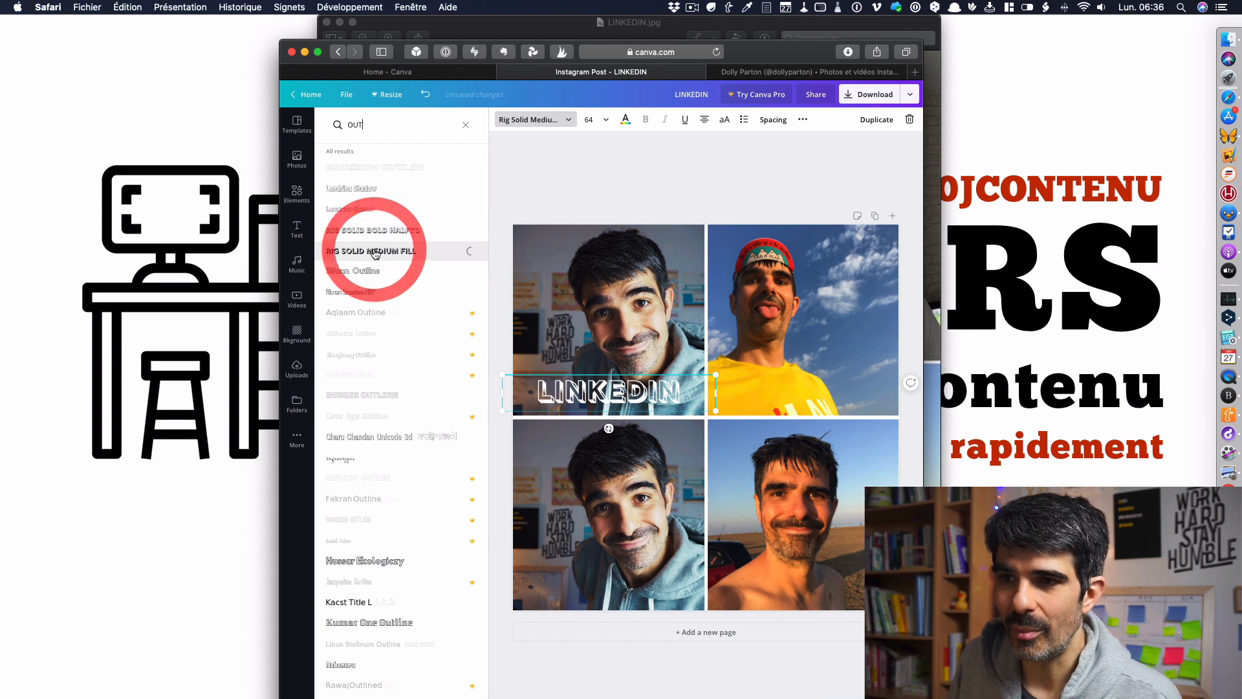
left_click(365, 194)
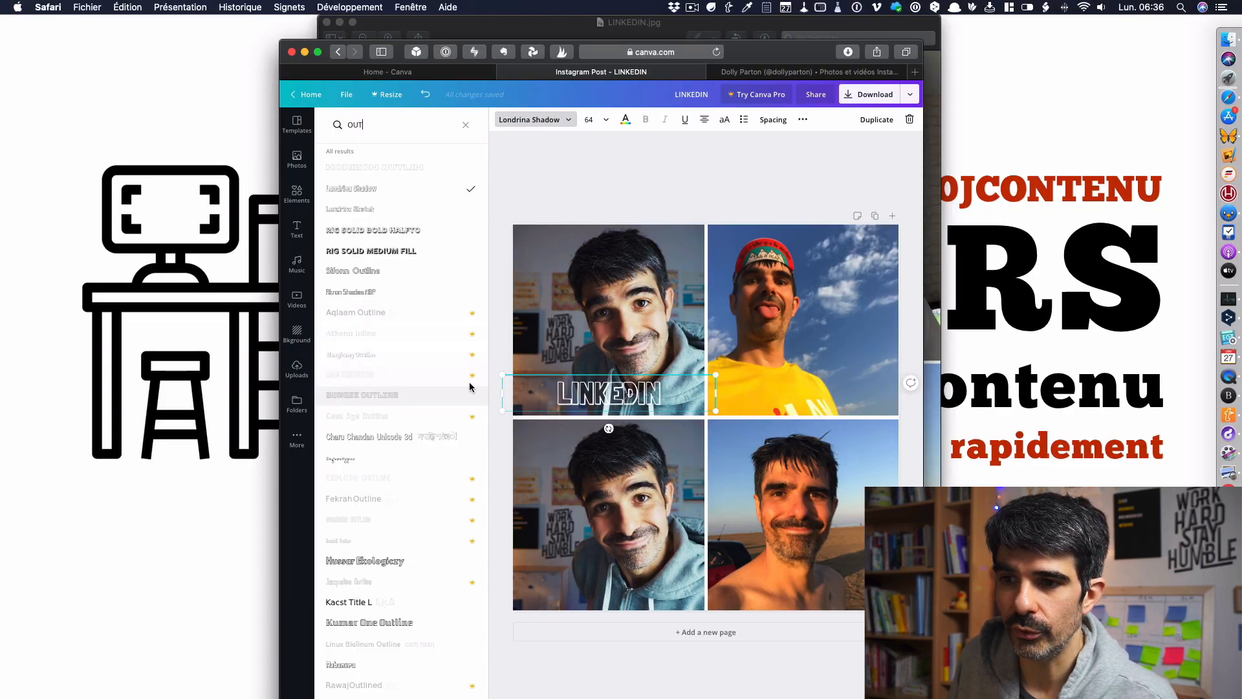
Apply the Hussar Ekologiczy outline font to the LINKEDIN heading.
scroll(439, 413, "down", 3)
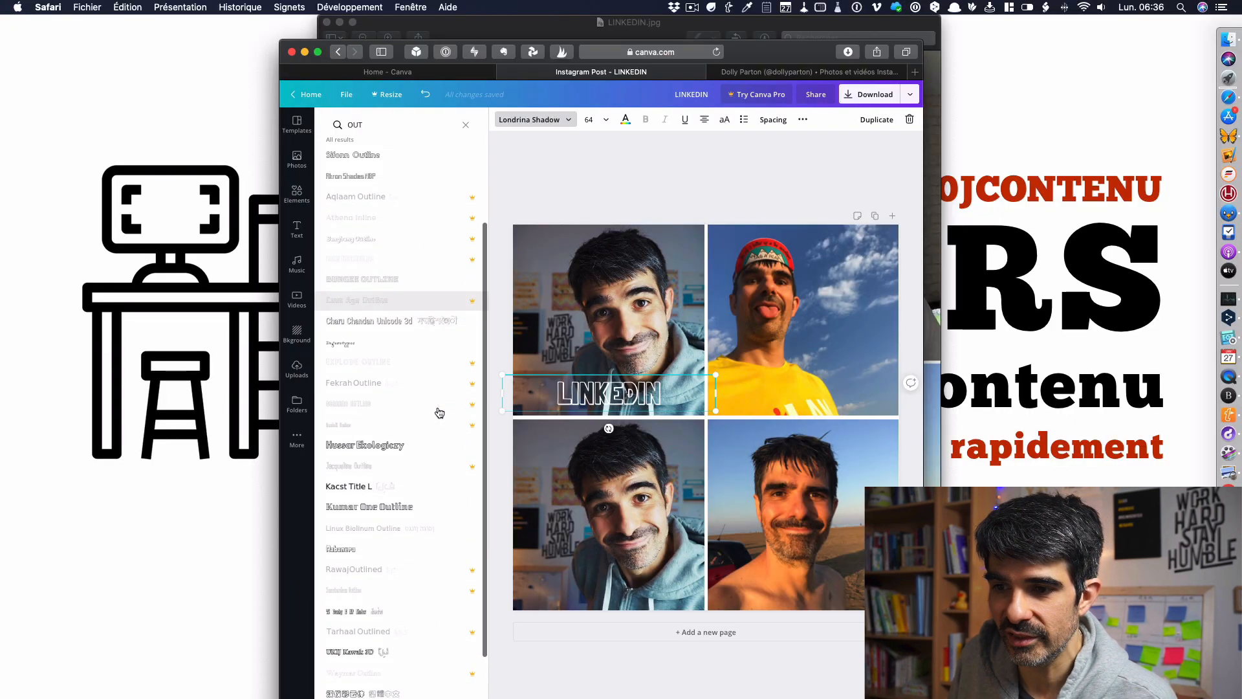
left_click(396, 446)
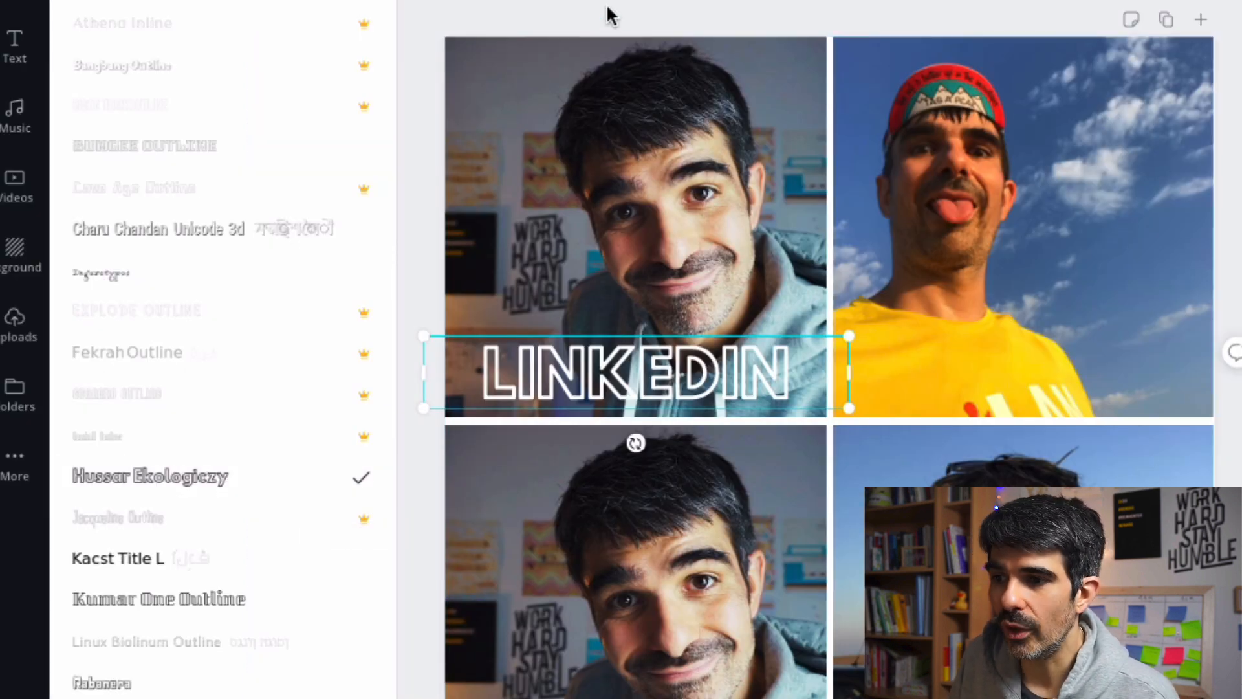
left_click(606, 178)
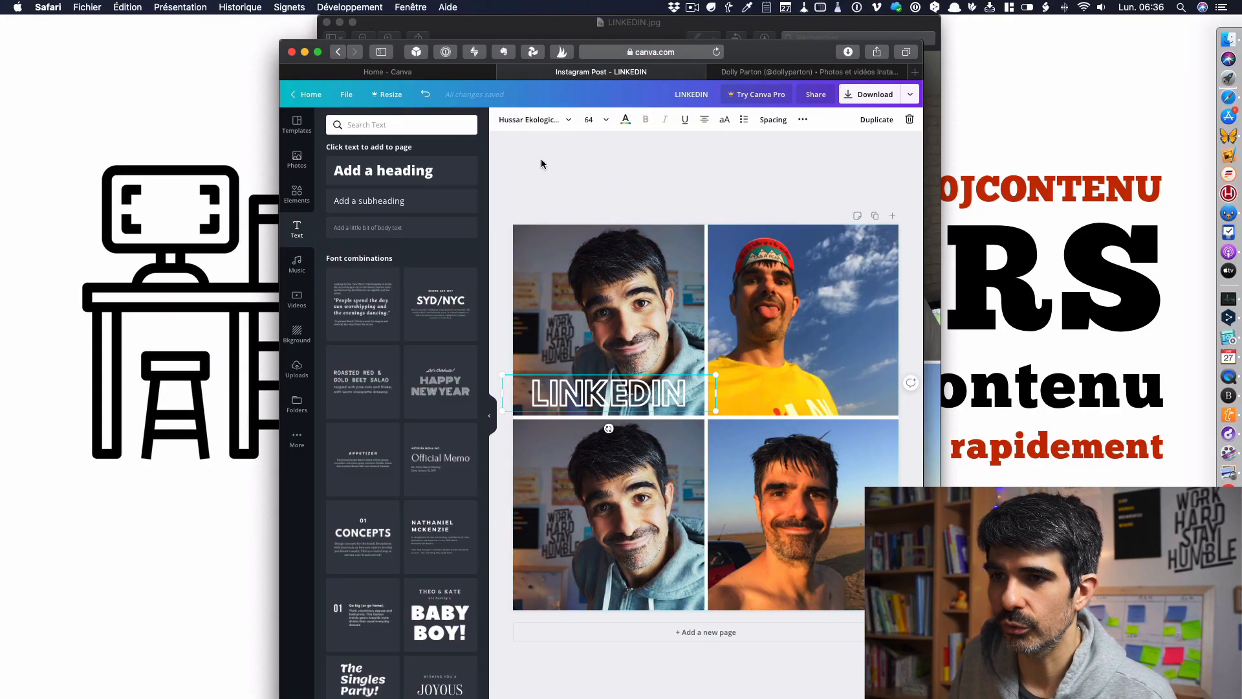
Hide the side panel to enlarge the canvas and set the LINKEDIN heading's font size to 56.
left_click(495, 409)
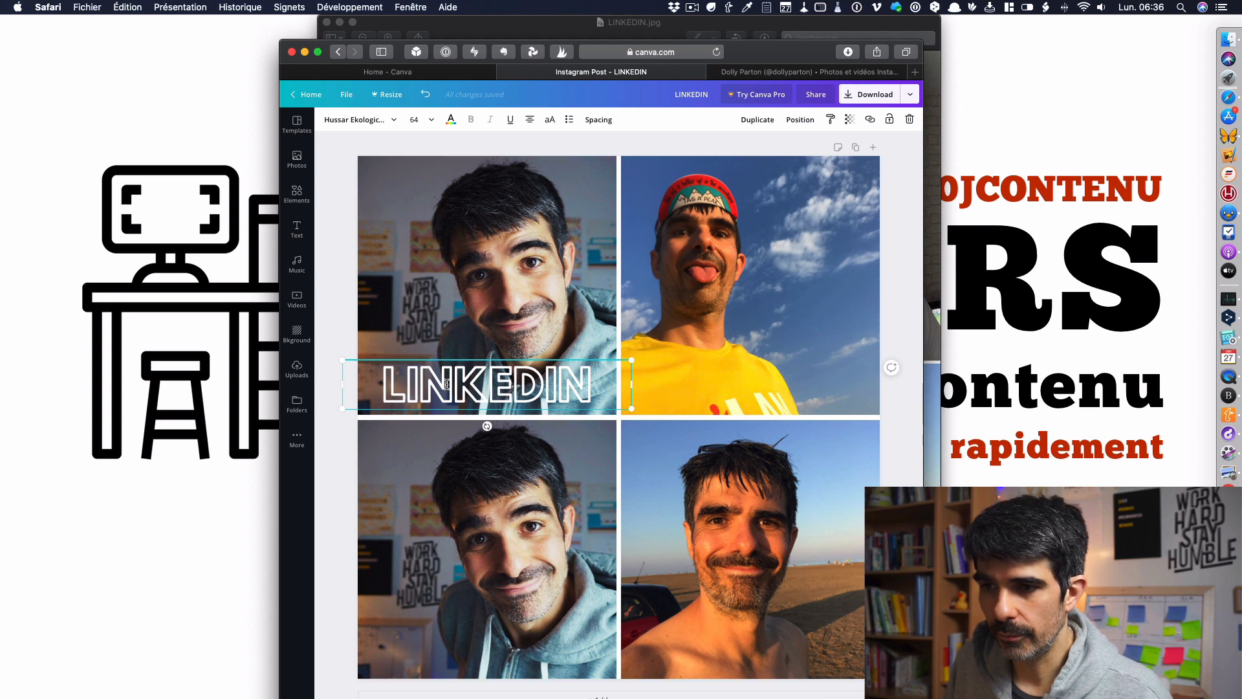
left_click(473, 308)
left_click(470, 391)
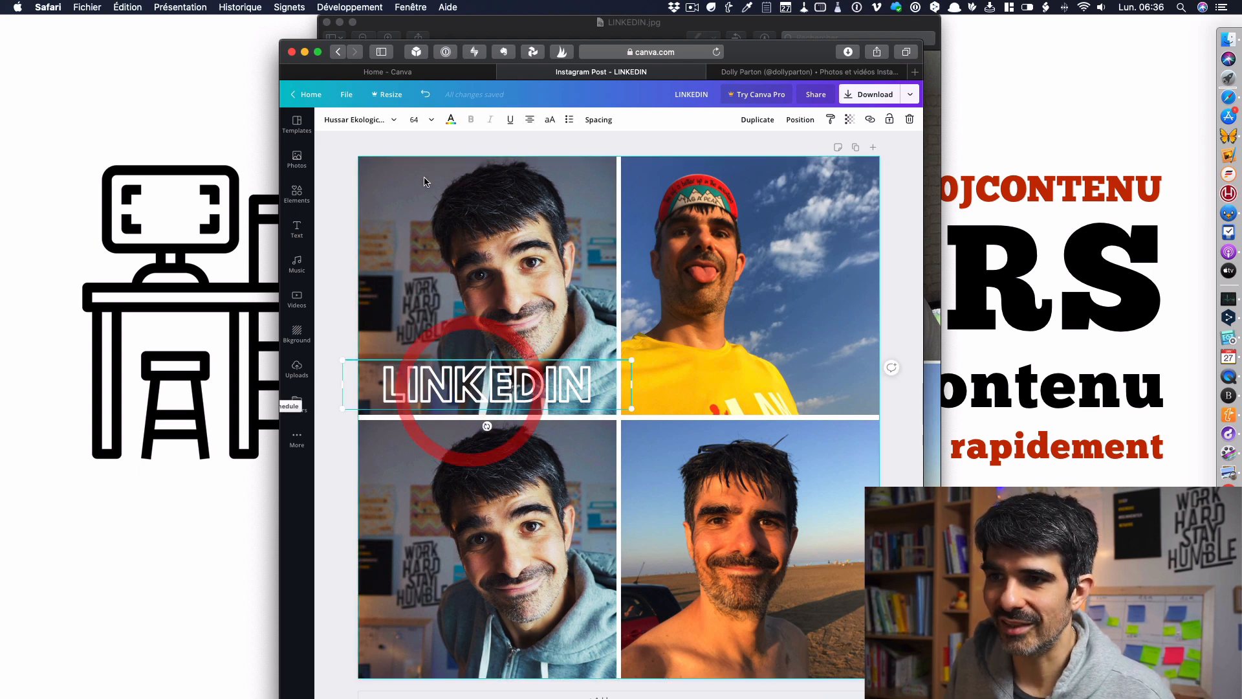
left_click(433, 122)
left_click(427, 346)
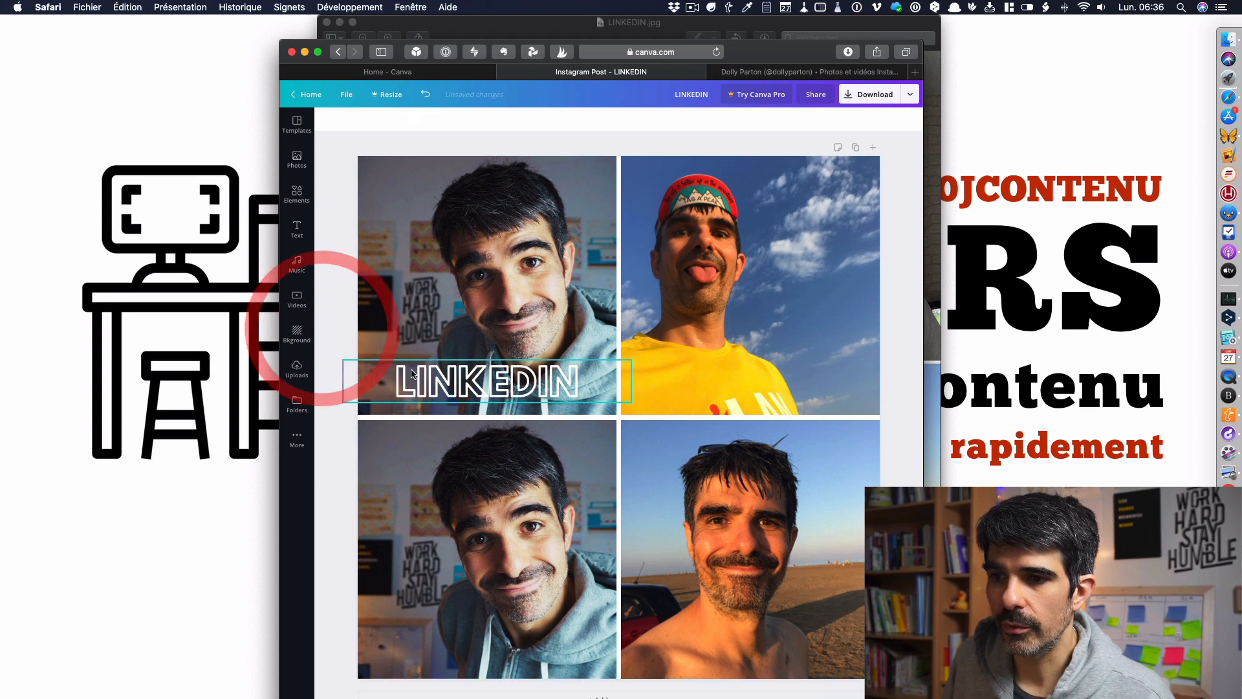
left_click(385, 378)
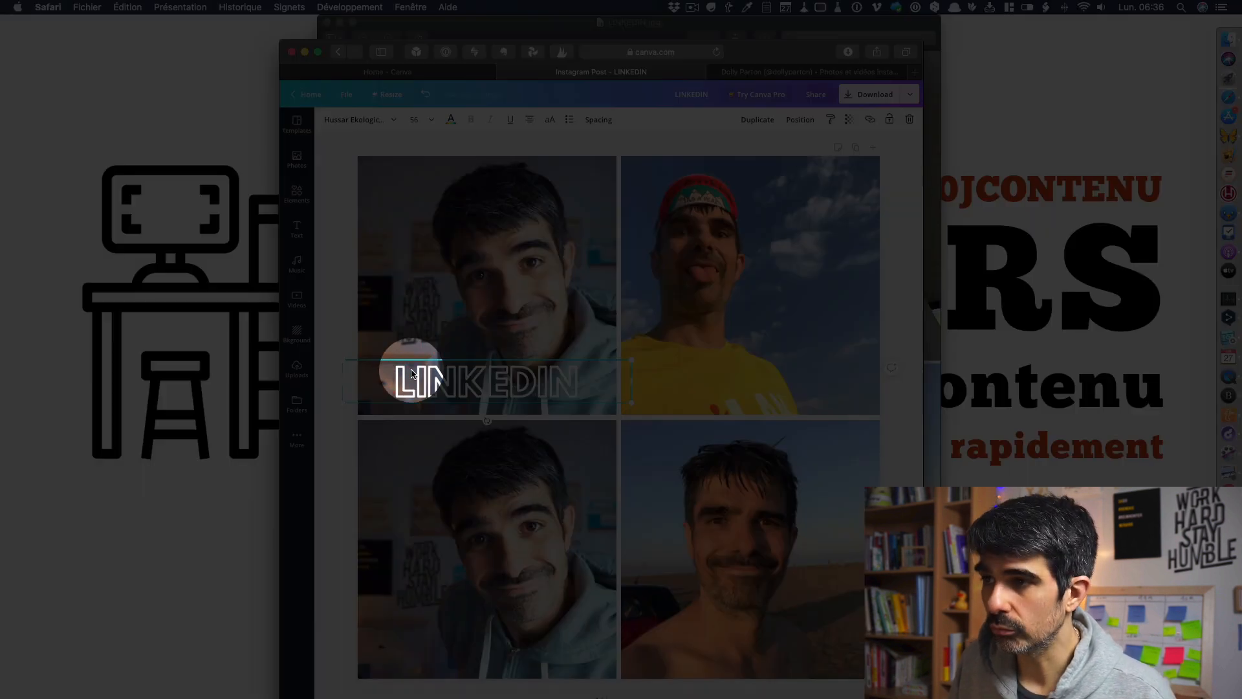
Duplicate the LINKEDIN heading, align the copy at the same height on the yellow-shirt photo, and change its text to "FACEBOOK".
left_click(757, 119)
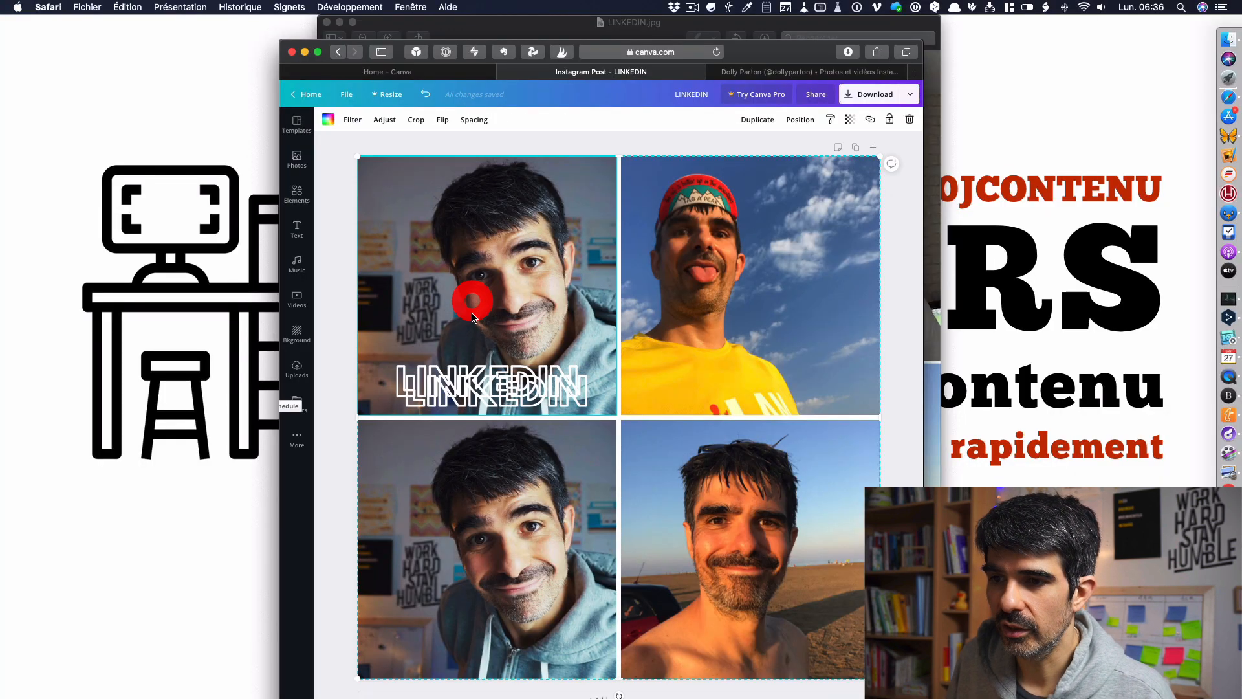
left_click_drag(478, 382, 730, 375)
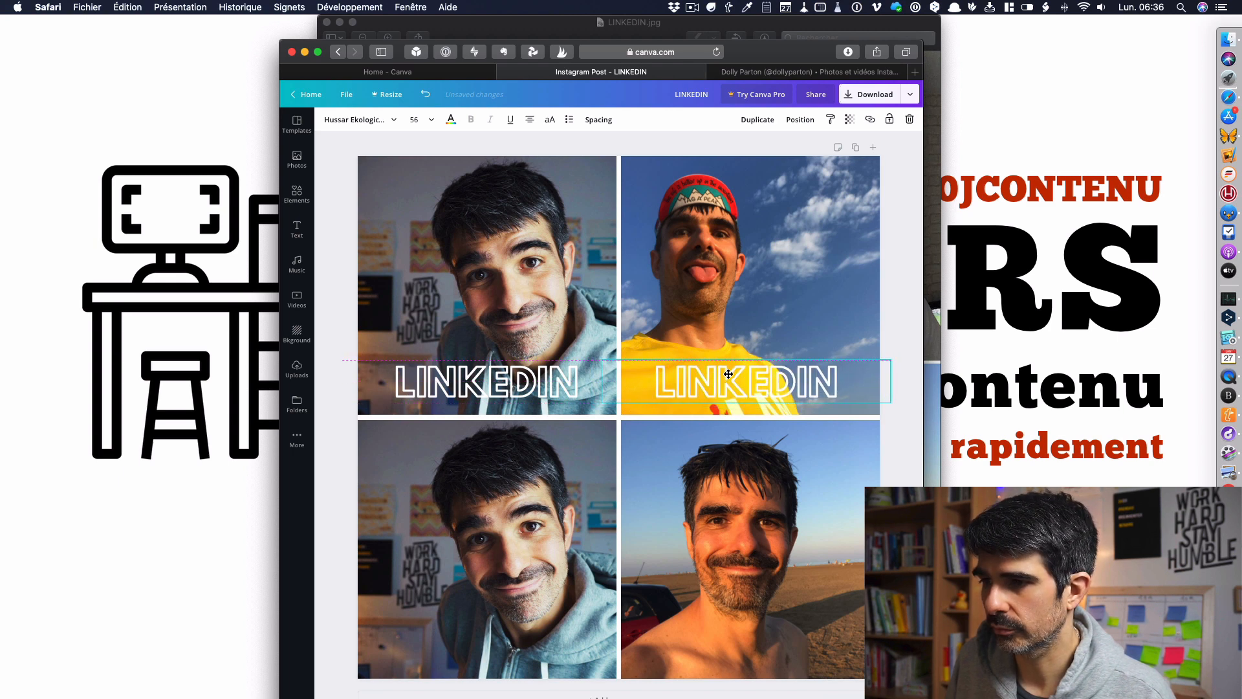
double_click(728, 376)
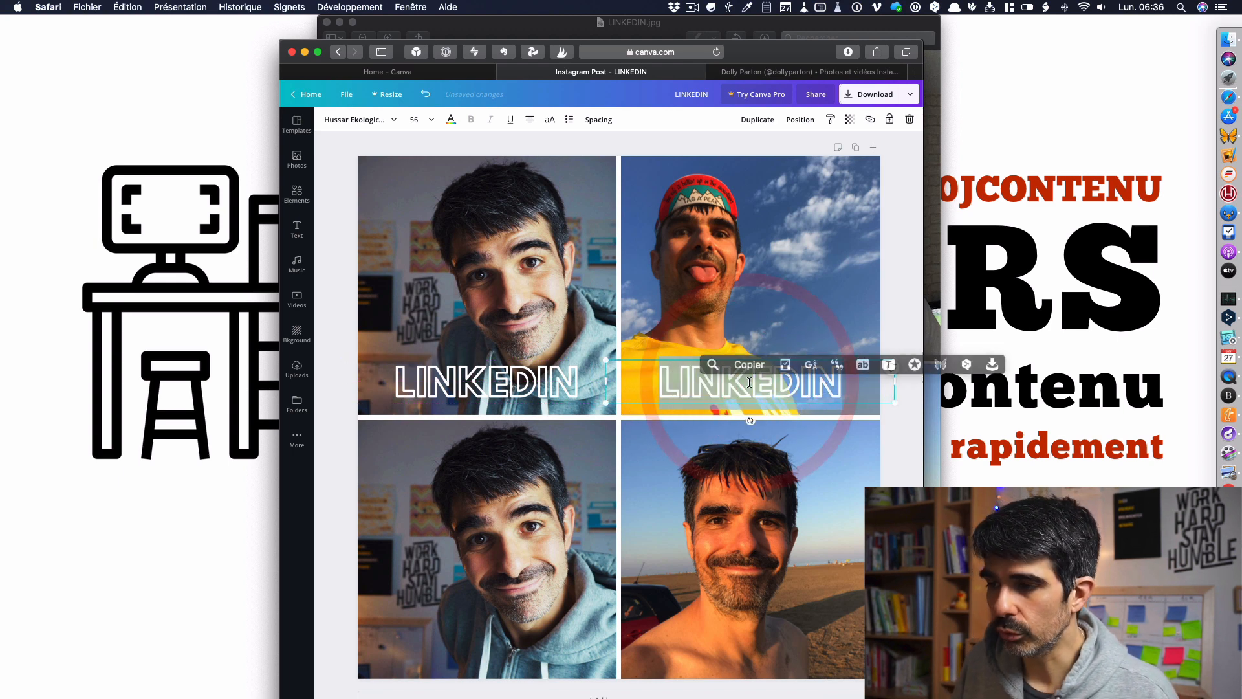
type("FACE")
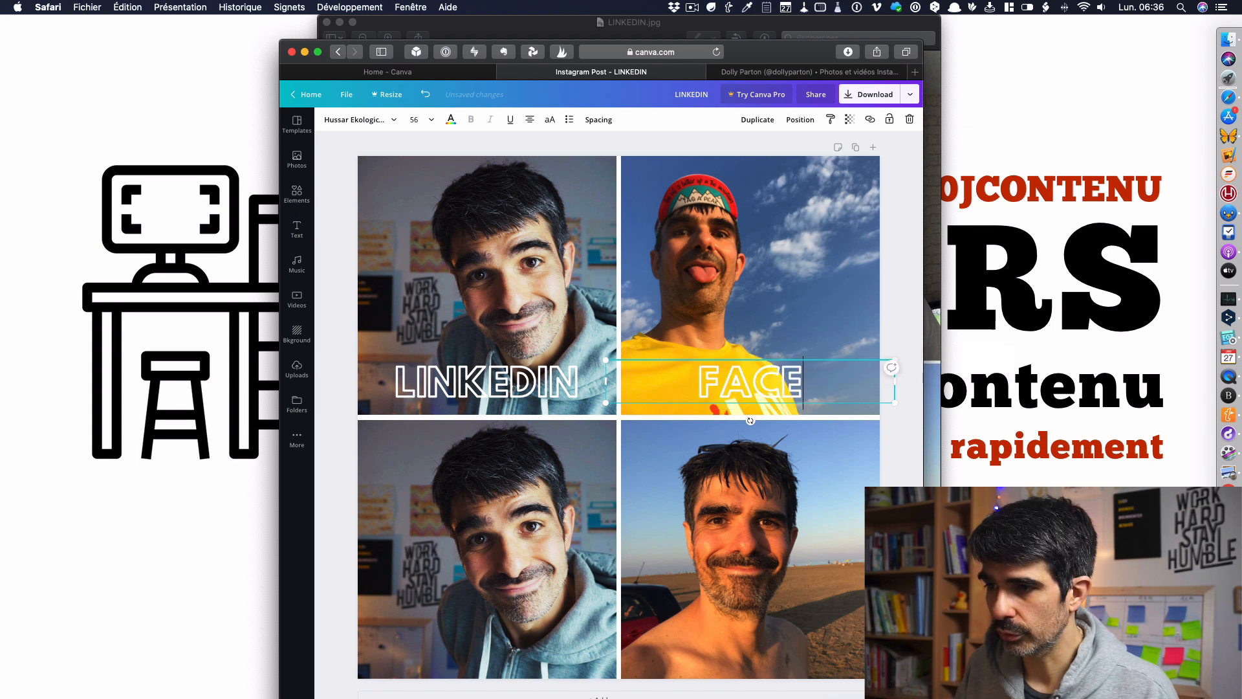
type("BOOK")
Duplicate the LINKEDIN heading onto the lower part of the beach portrait and change the copy's text to "TINDER".
left_click(486, 372)
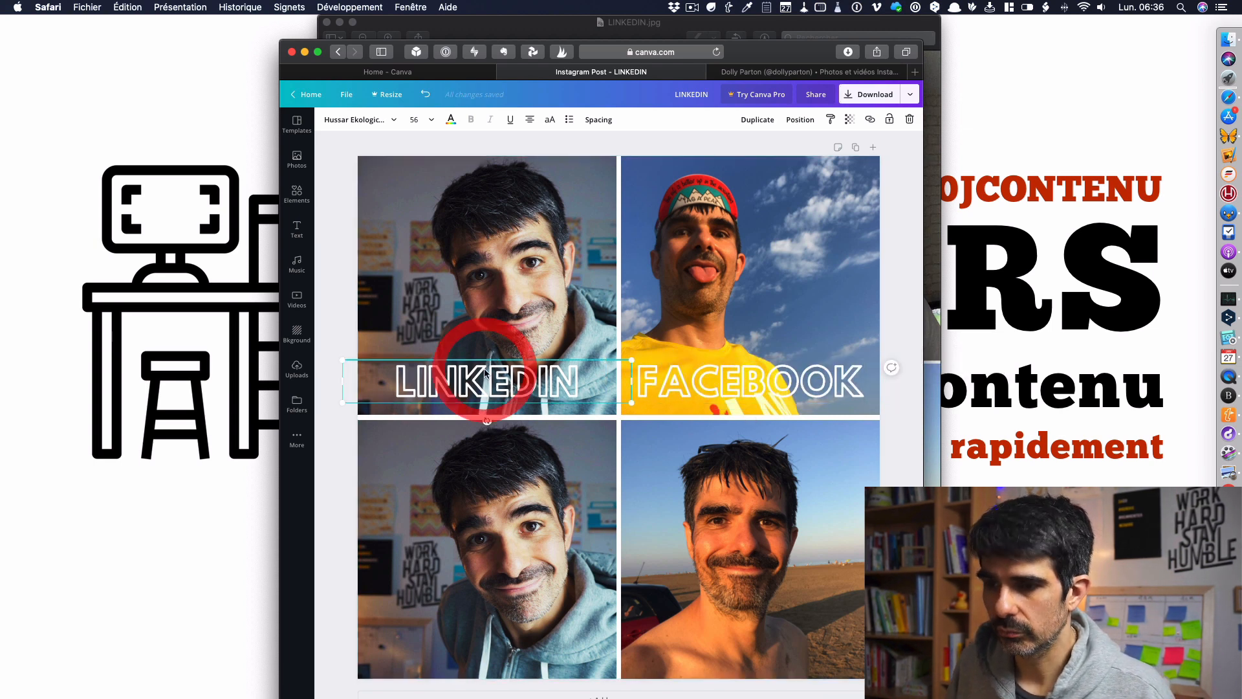
left_click(757, 119)
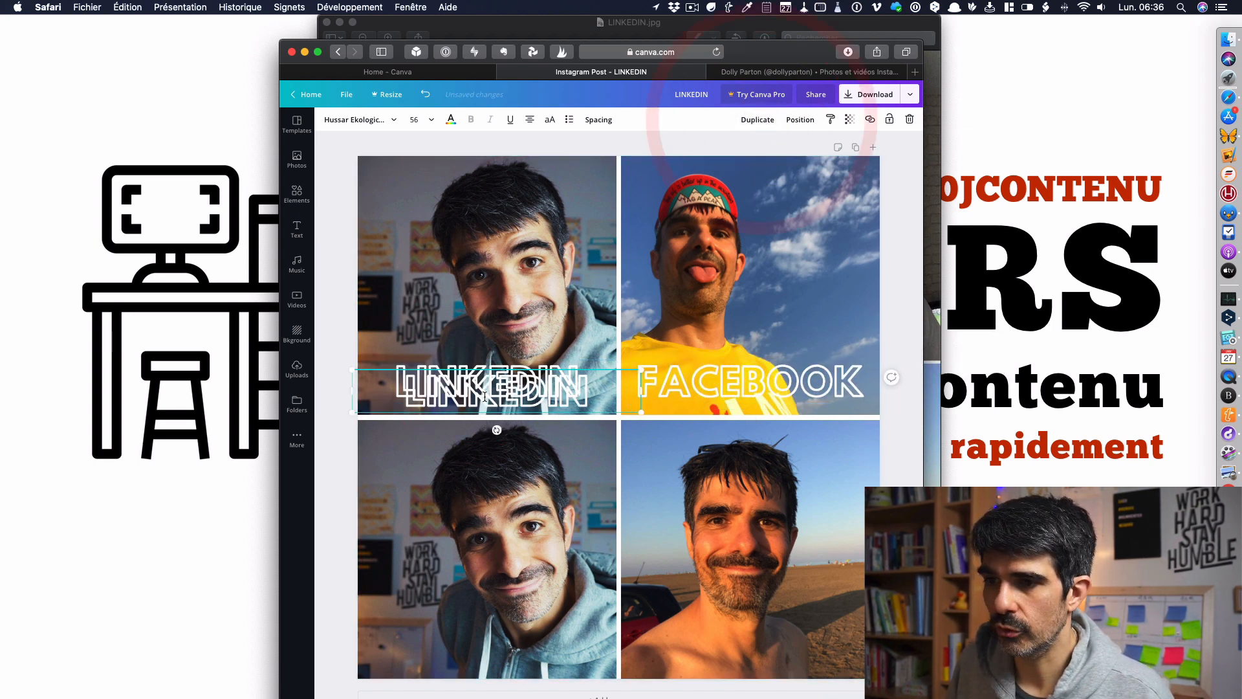
left_click_drag(485, 397, 751, 652)
double_click(750, 652)
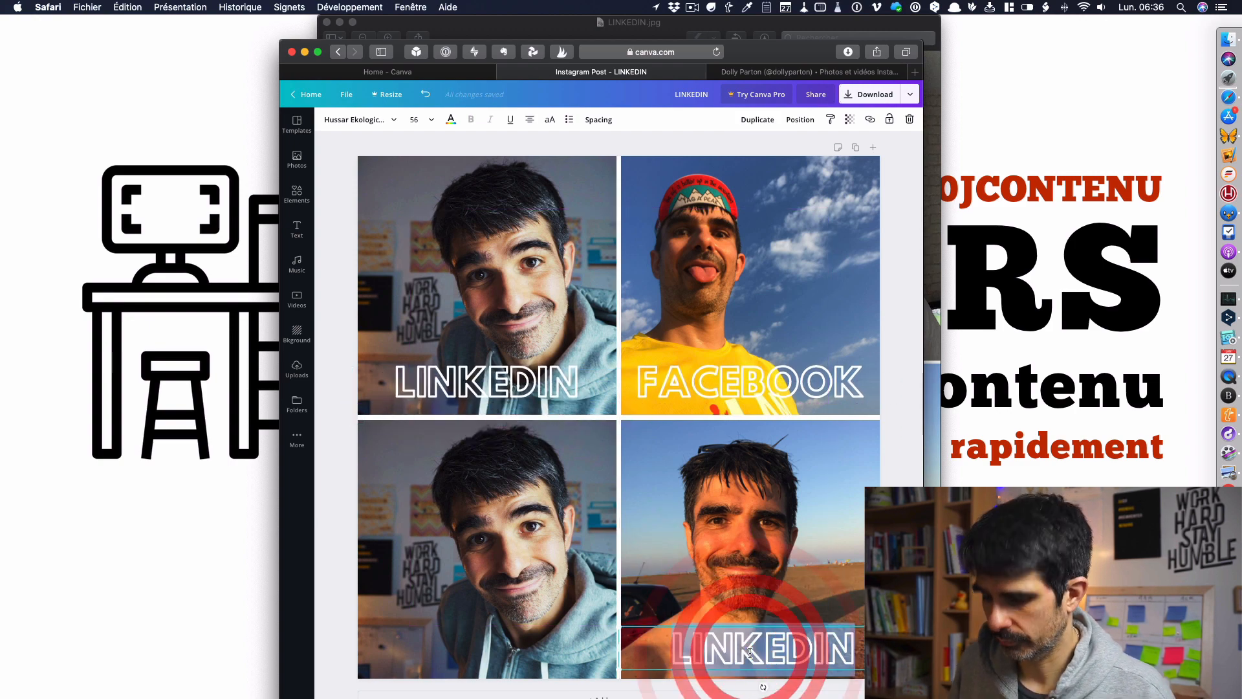
type("TINDER")
left_click(538, 599)
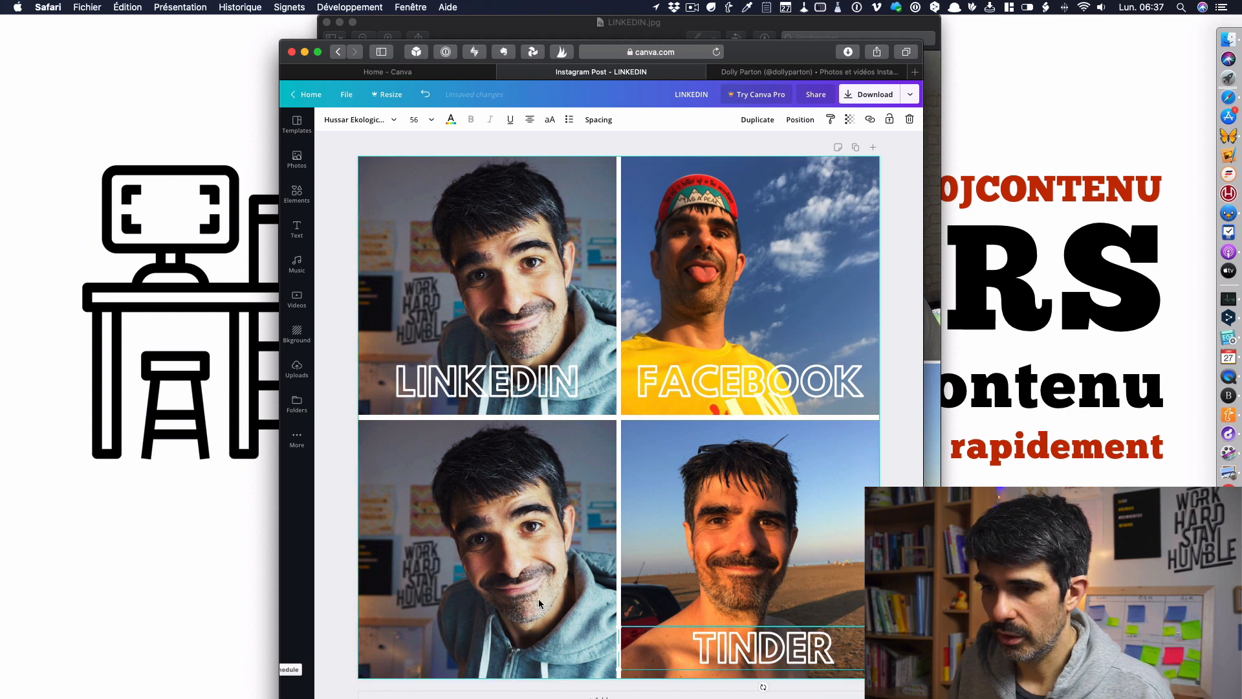
Duplicate the LINKEDIN heading onto the lower-left photo, change the copy's text to "INSTAGRAM", and align it with the LINKEDIN heading above.
left_click(539, 599)
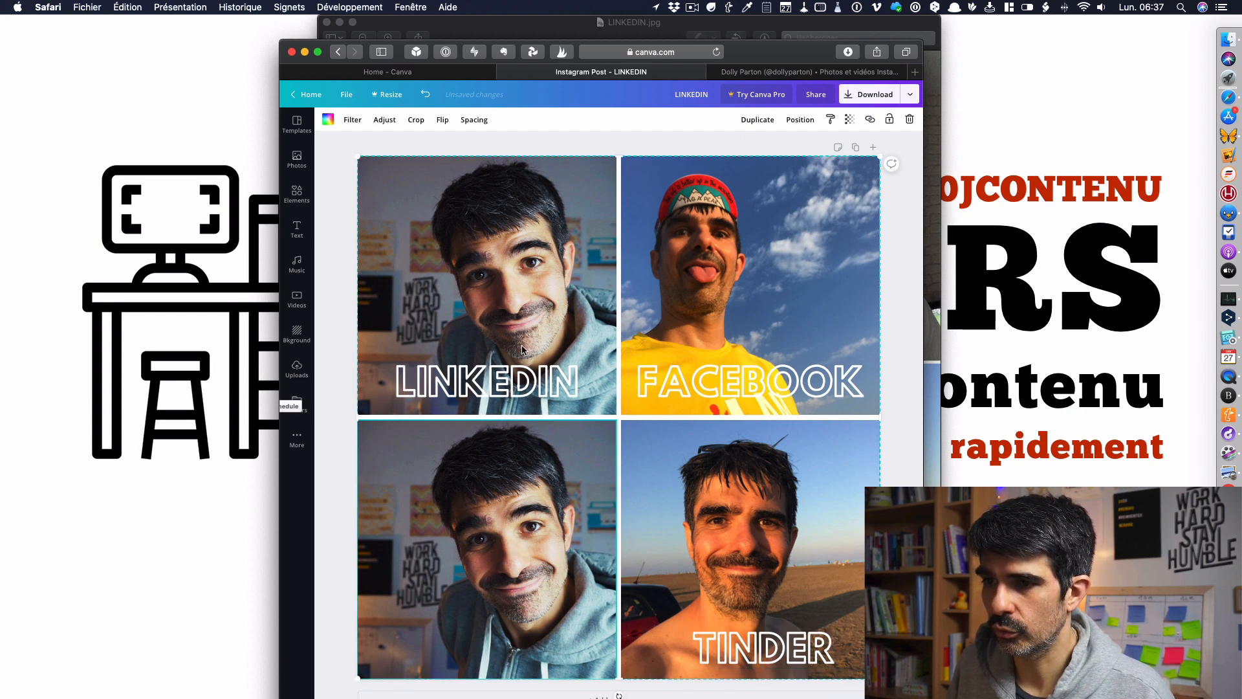
left_click(525, 366)
left_click(758, 120)
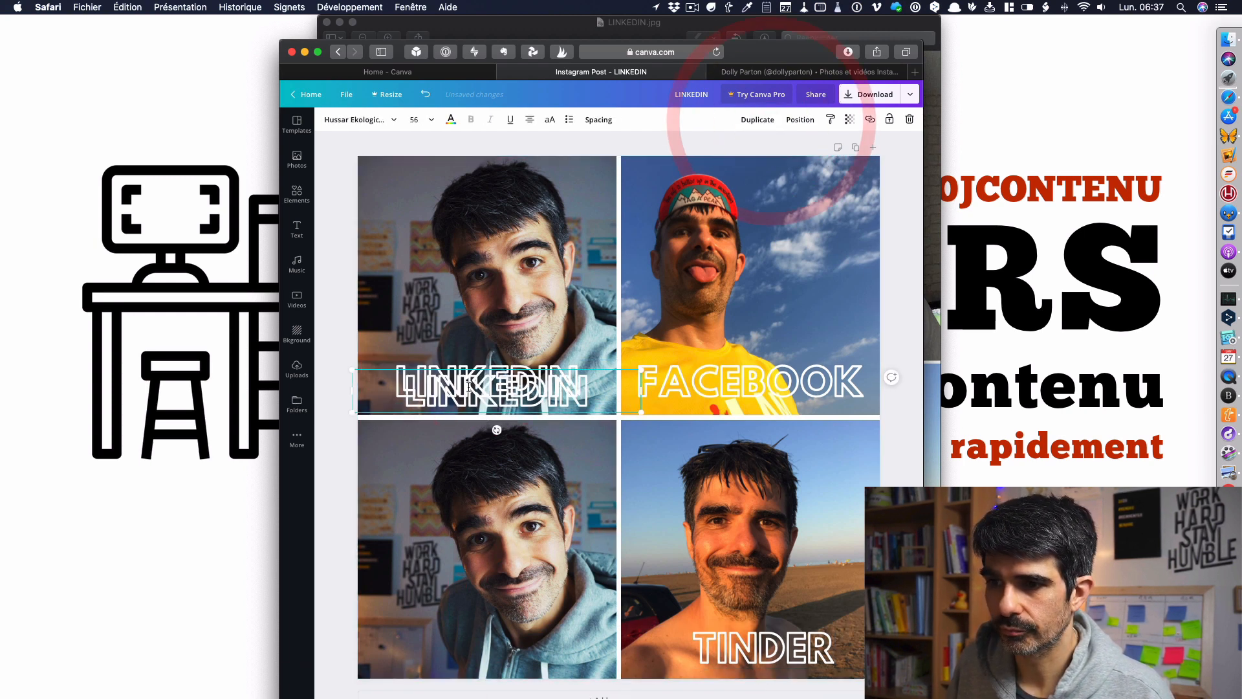
left_click_drag(469, 386, 451, 644)
double_click(451, 643)
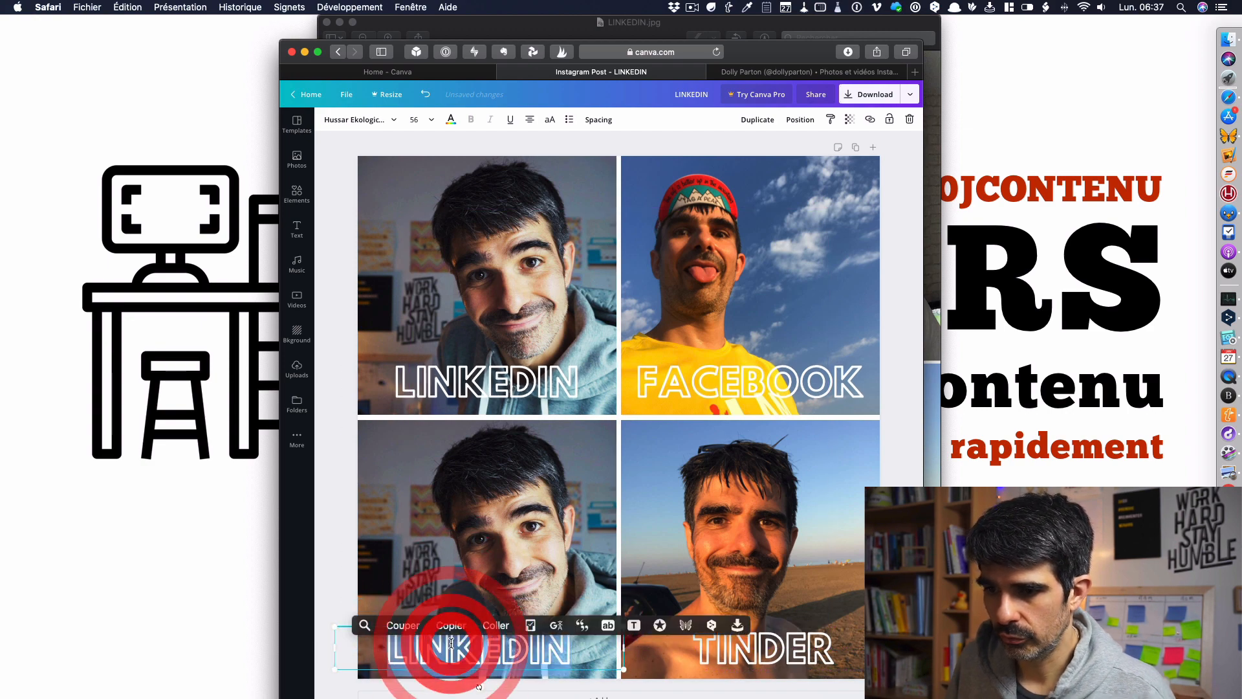
type("INSTAGRAM")
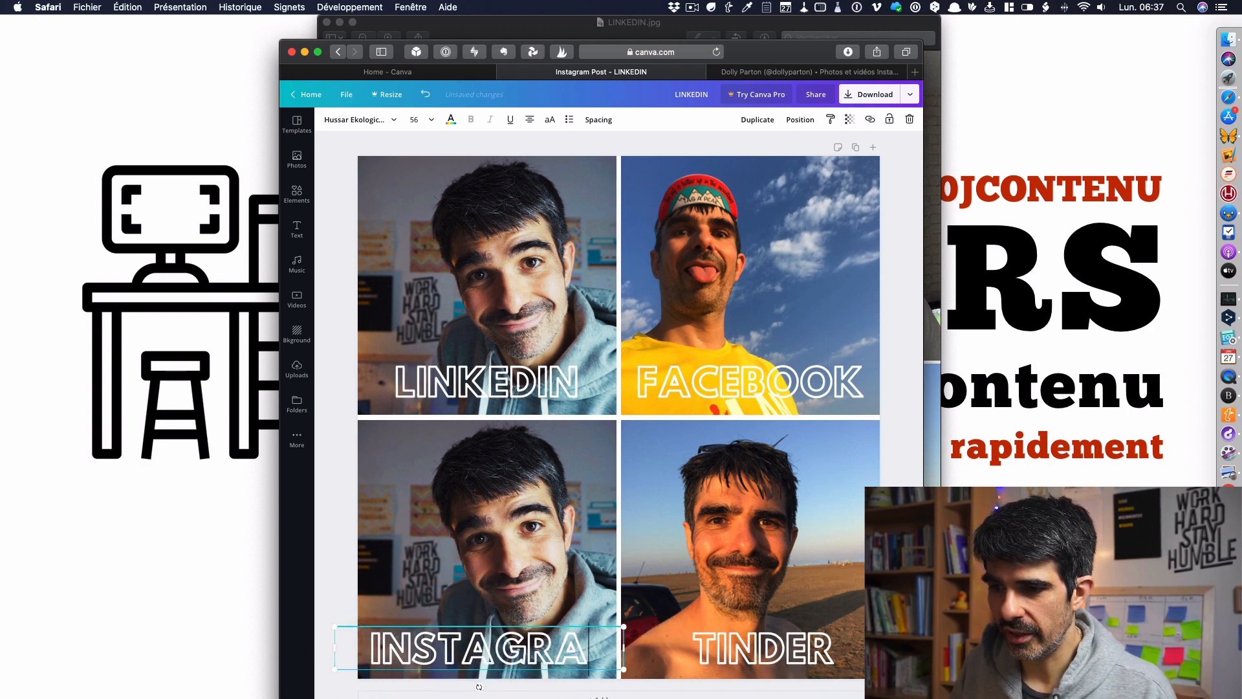
left_click(347, 591)
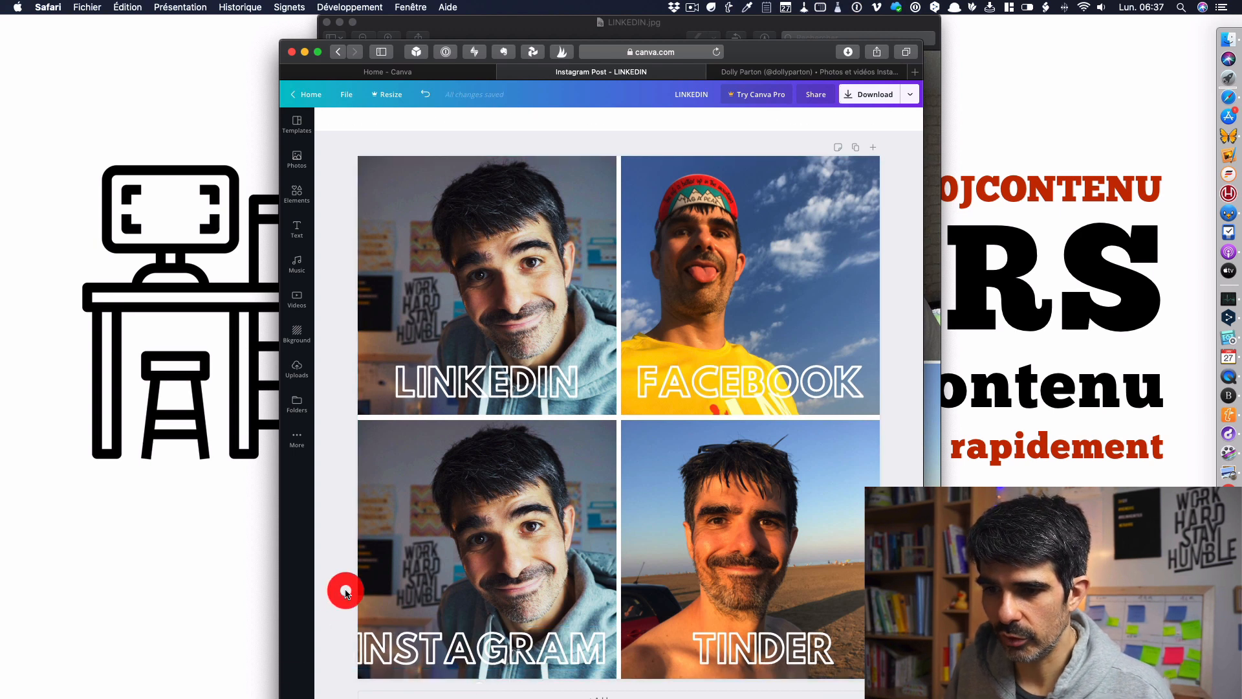
left_click_drag(397, 631, 402, 632)
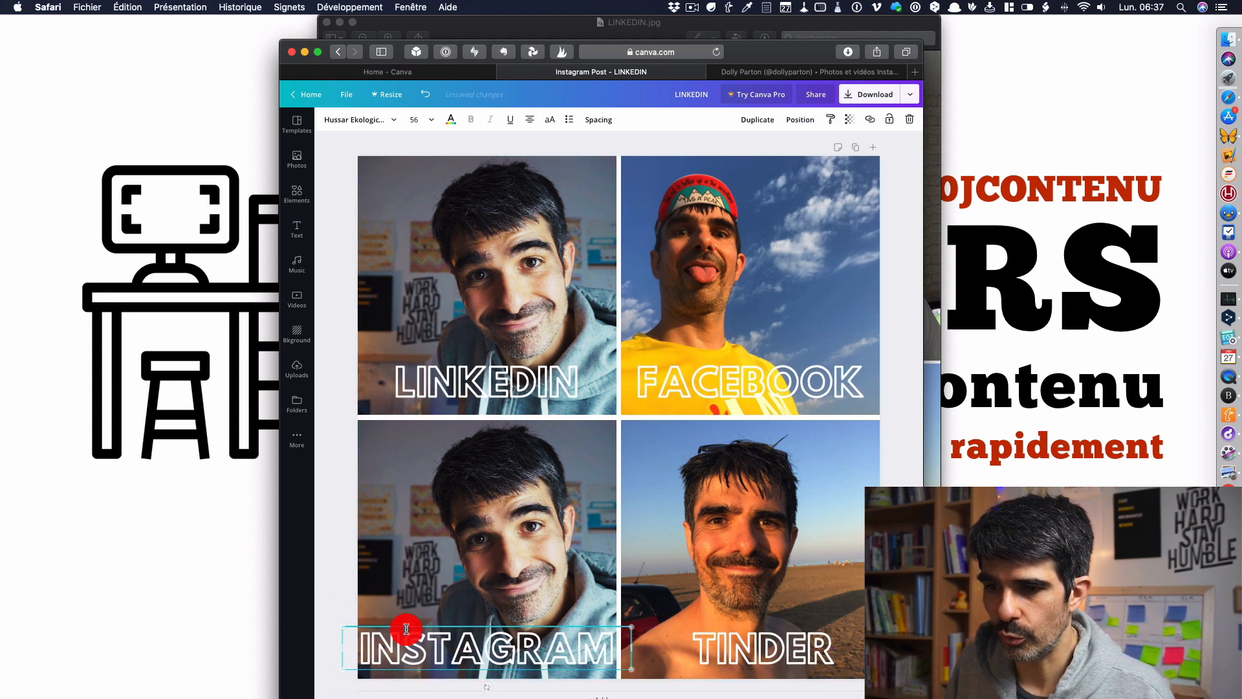
Set the font size of the INSTAGRAM heading and the LINKEDIN heading to 48.
left_click(431, 119)
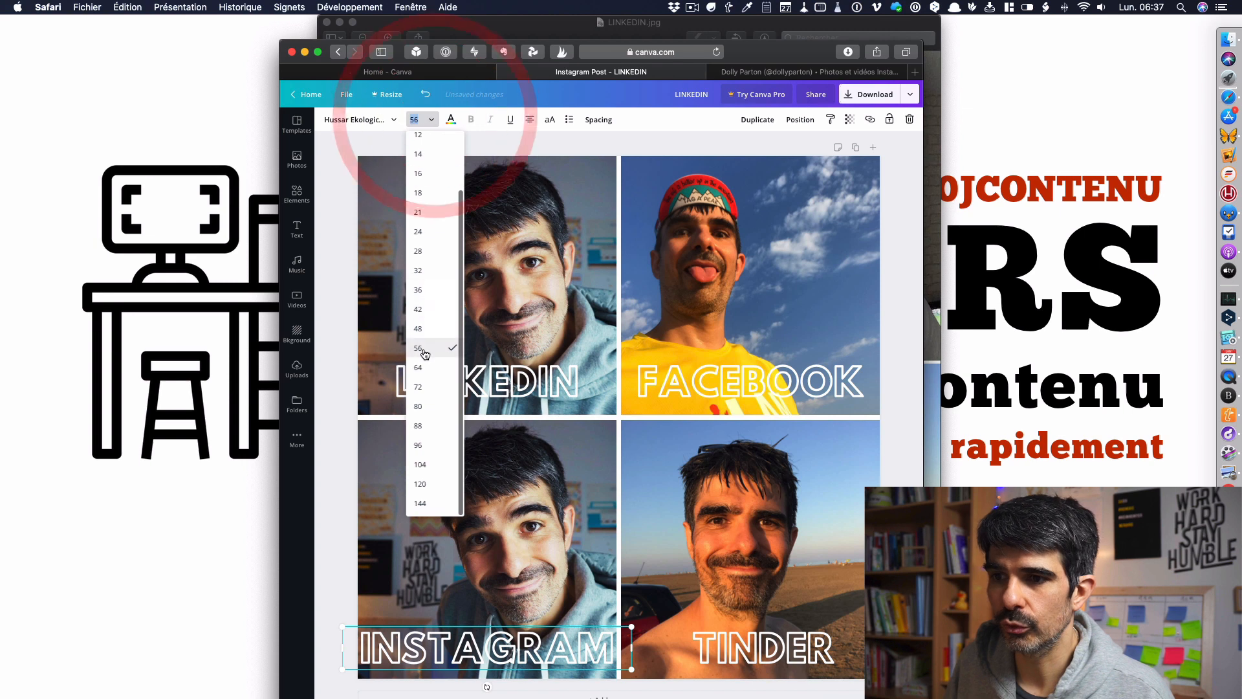
left_click(418, 328)
left_click(483, 389)
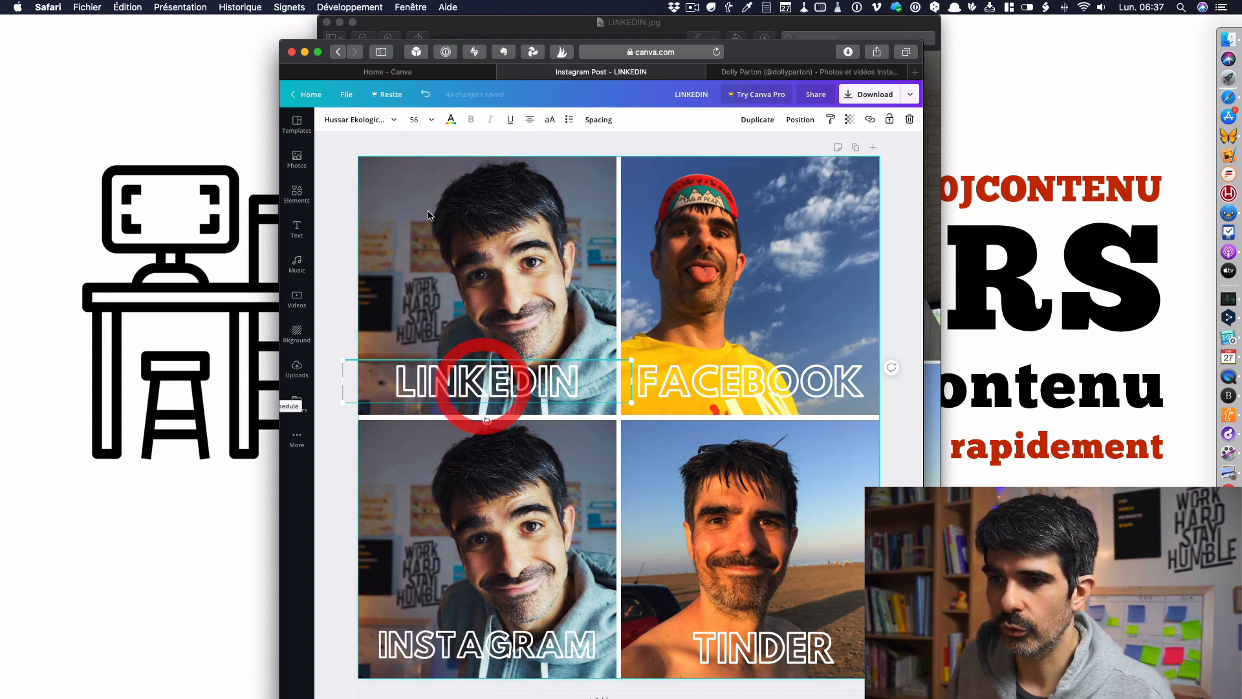
left_click(429, 119)
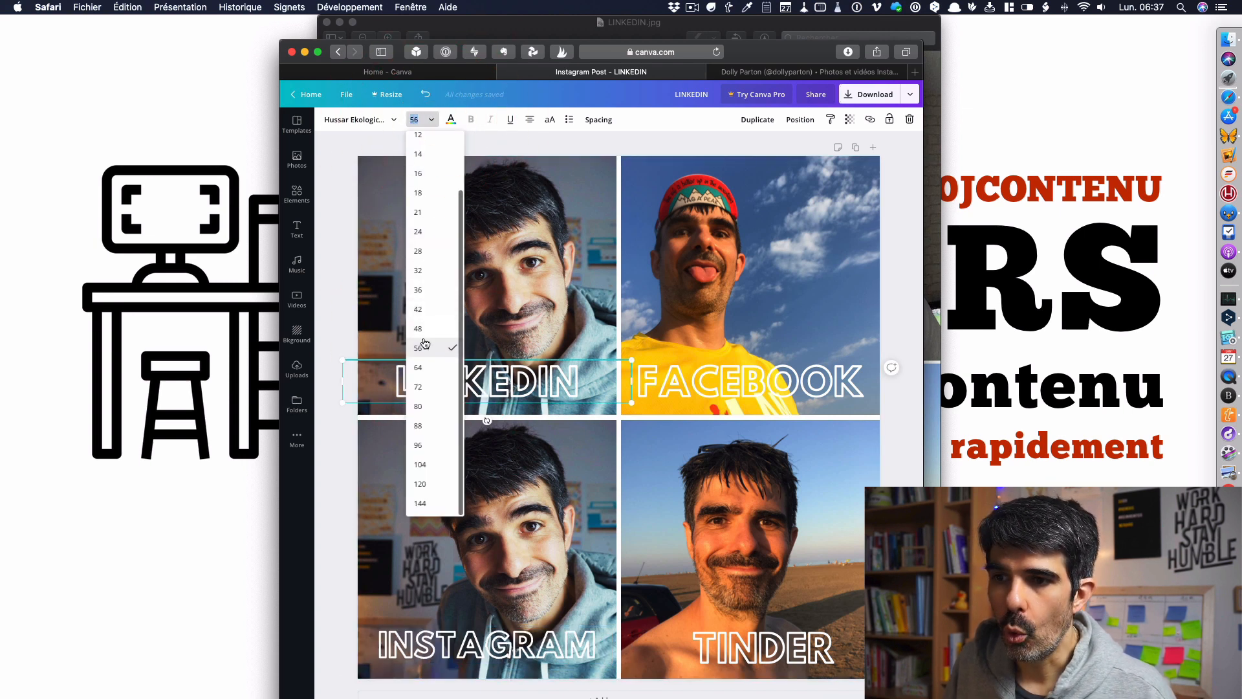
left_click(404, 357)
Set the font size of the FACEBOOK heading and the TINDER heading to 48.
left_click(668, 380)
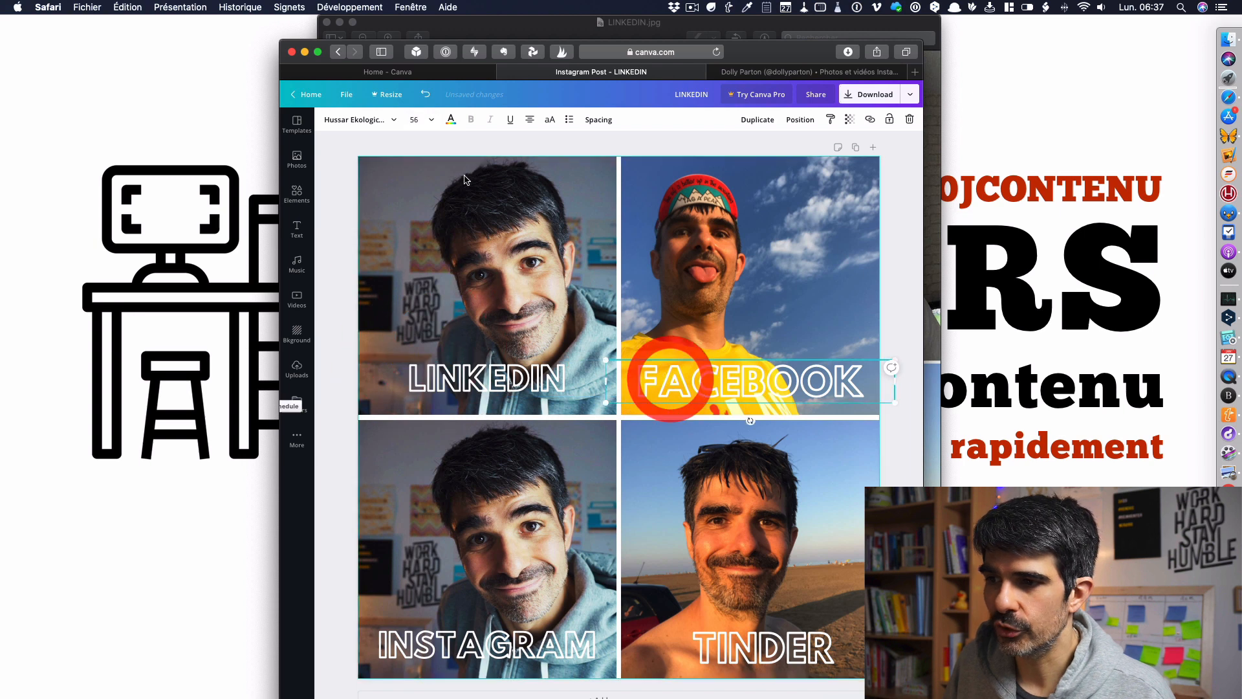
left_click(428, 119)
left_click(429, 328)
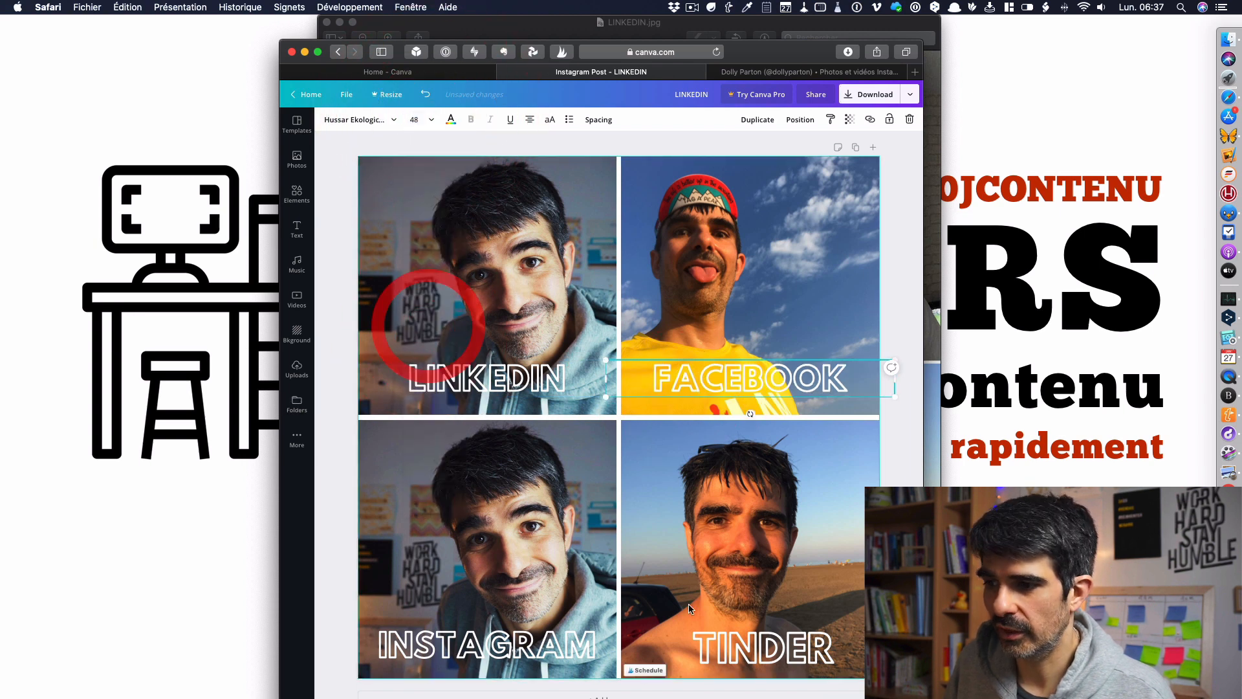
left_click(728, 651)
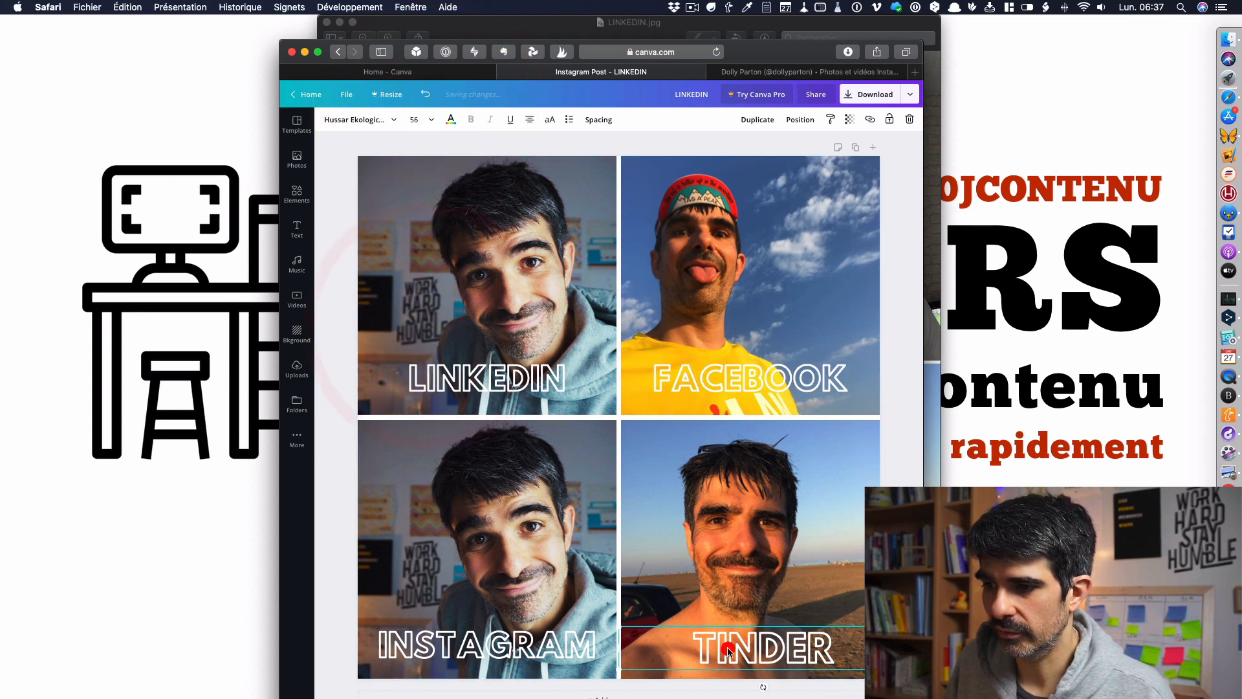
left_click(432, 121)
left_click(424, 330)
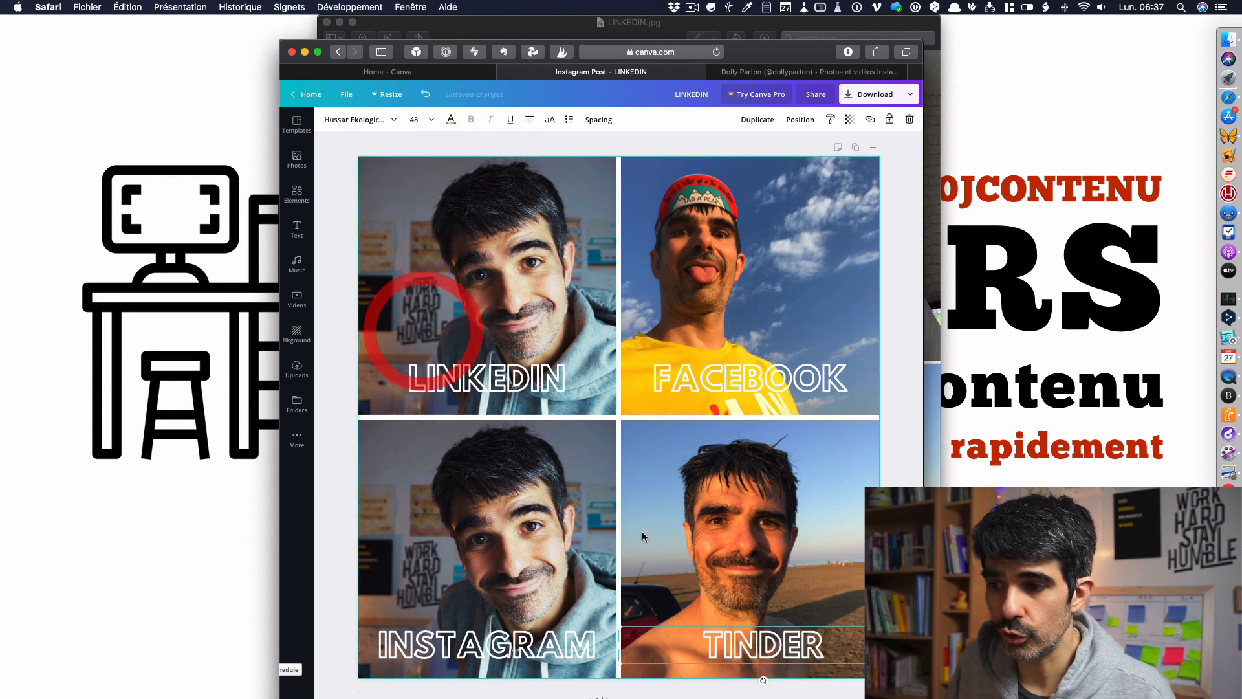
Move the FACEBOOK and LINKEDIN headings slightly lower on their photos, aligned at the same height, and deselect them.
left_click(764, 645)
left_click_drag(770, 366, 775, 374)
left_click(775, 375)
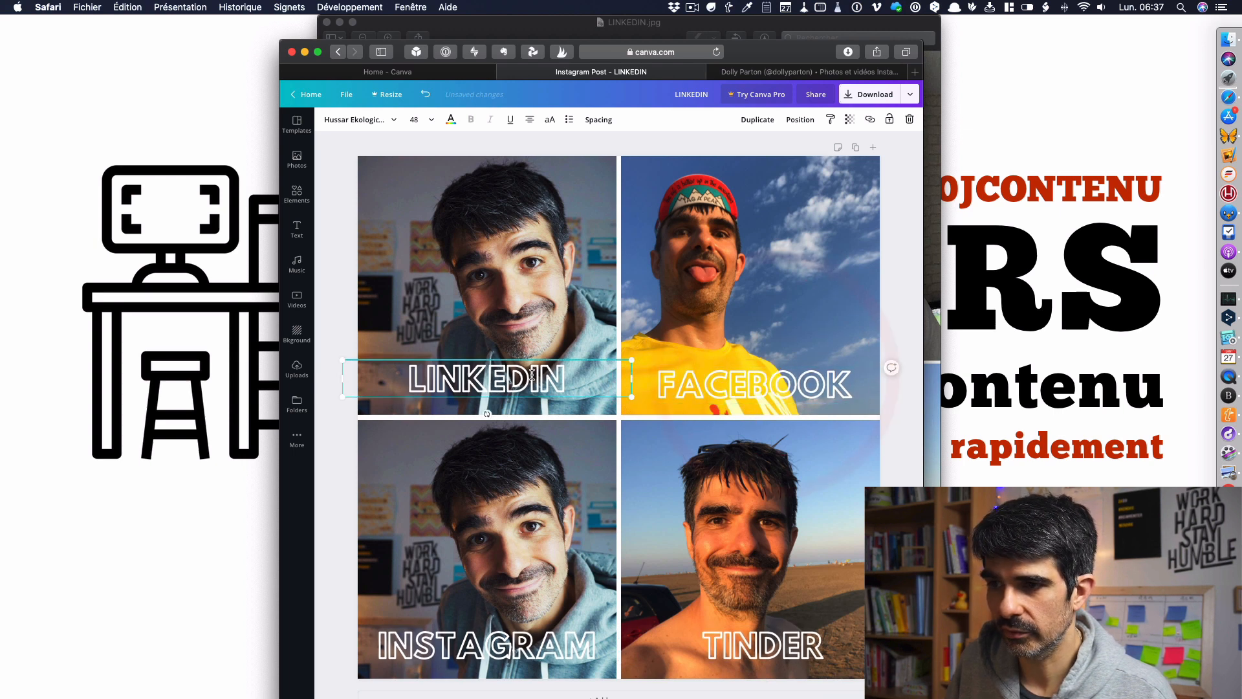
left_click_drag(532, 372, 532, 379)
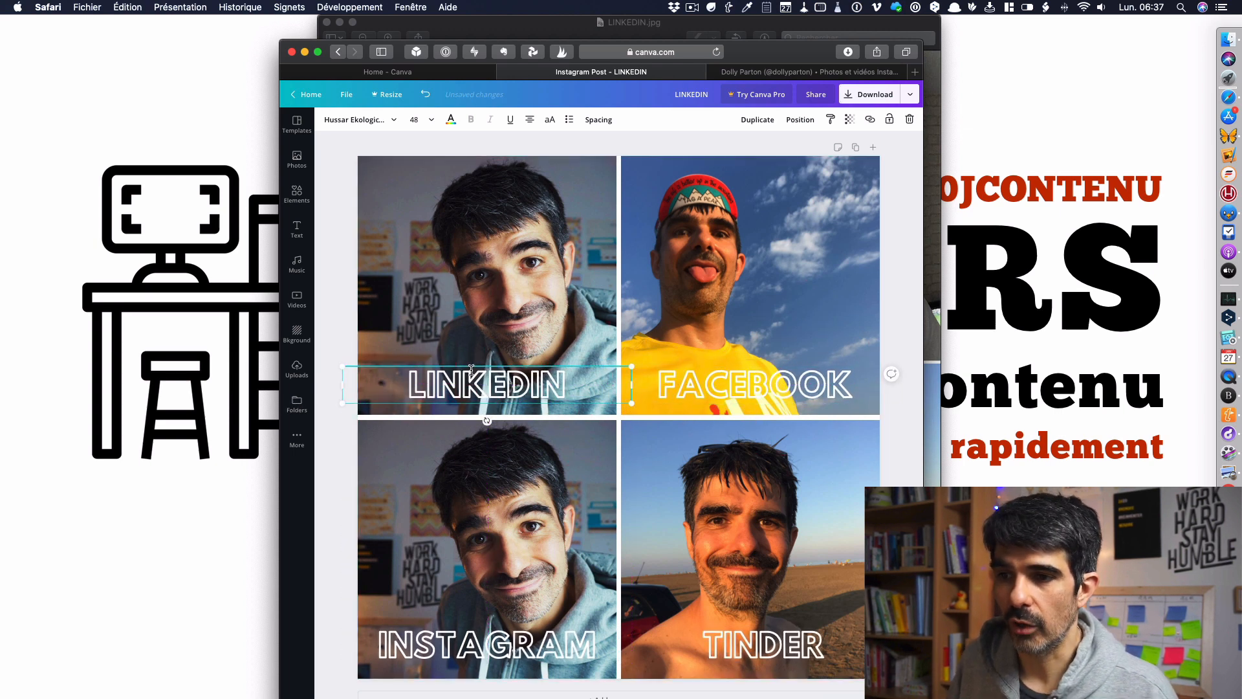
left_click(327, 318)
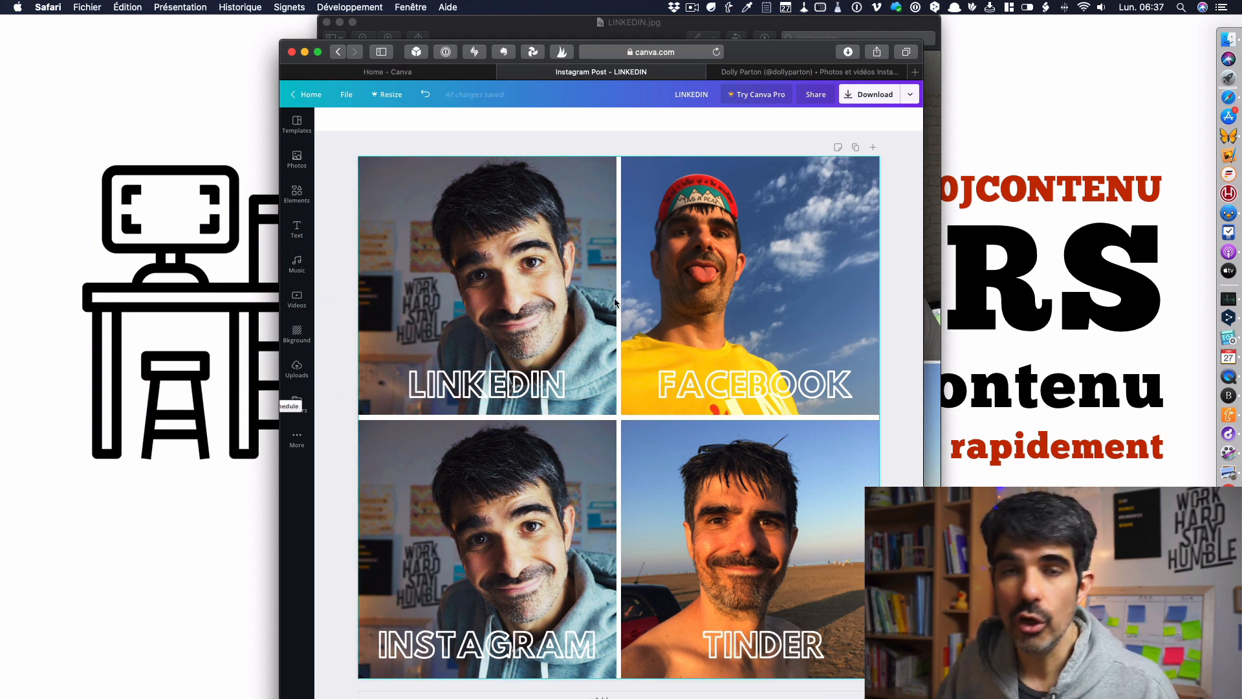
left_click(885, 103)
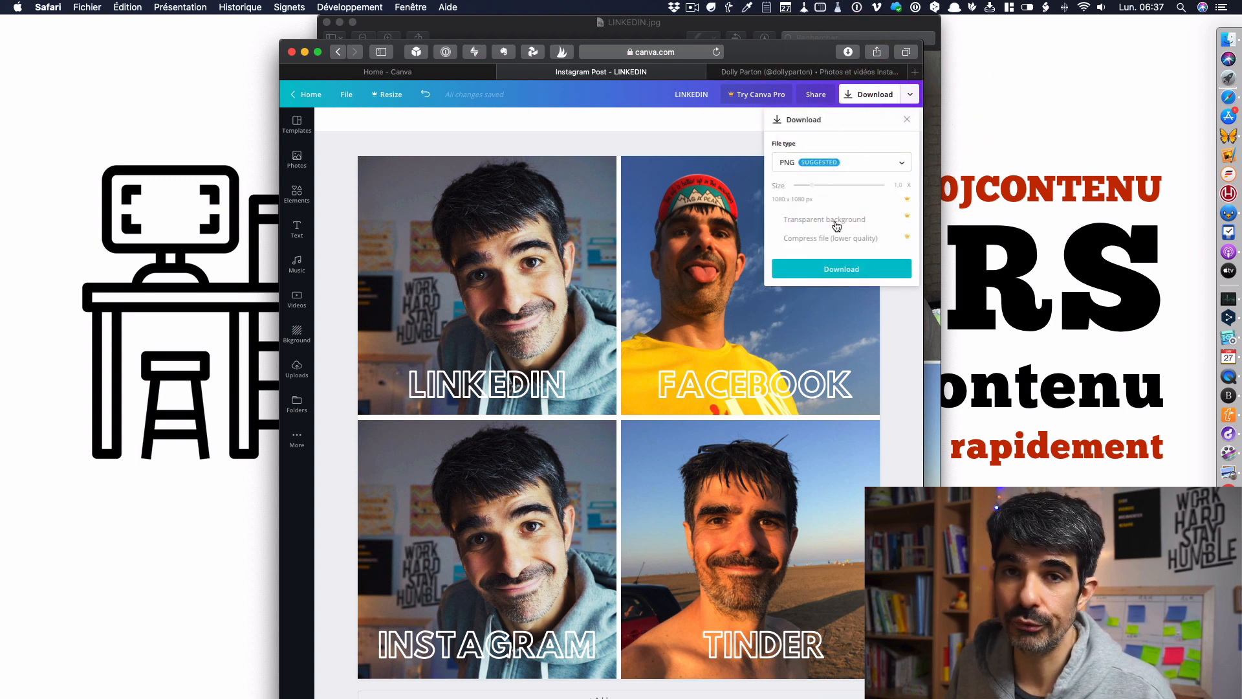
left_click(864, 168)
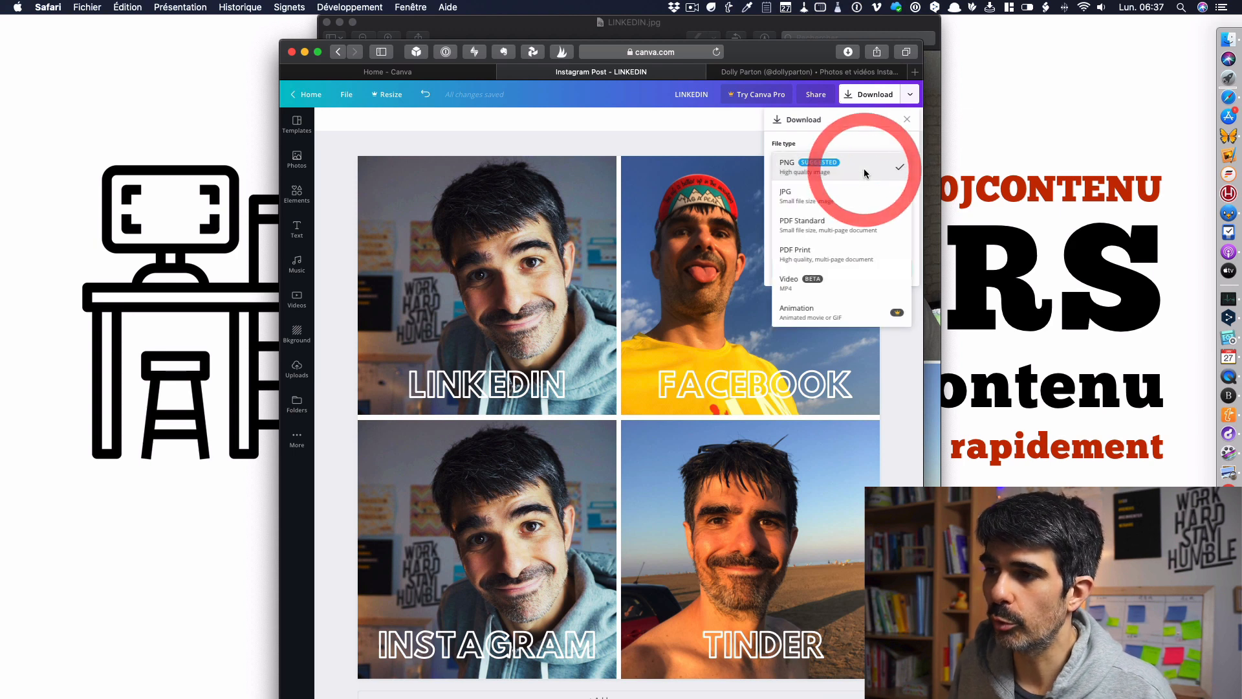
left_click(808, 190)
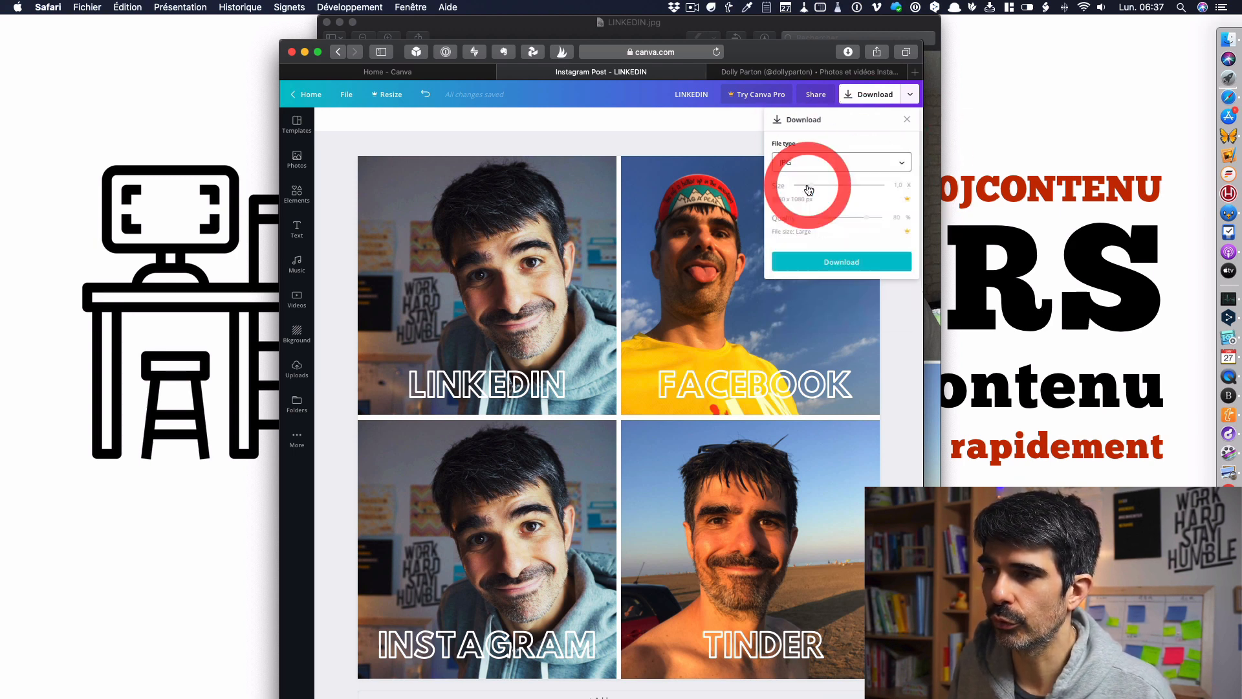
left_click(824, 185)
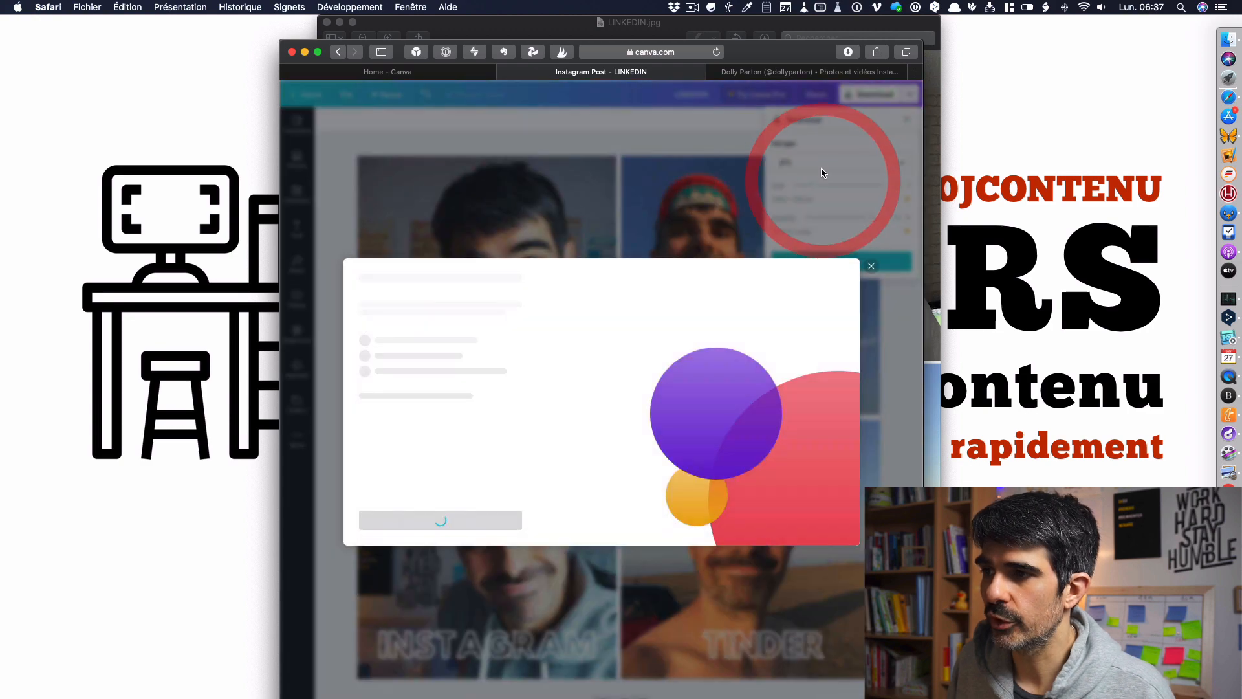
left_click(833, 167)
Download the finished design as a PNG and shift the window of the opened LINKEDIN.png slightly aside.
left_click(874, 99)
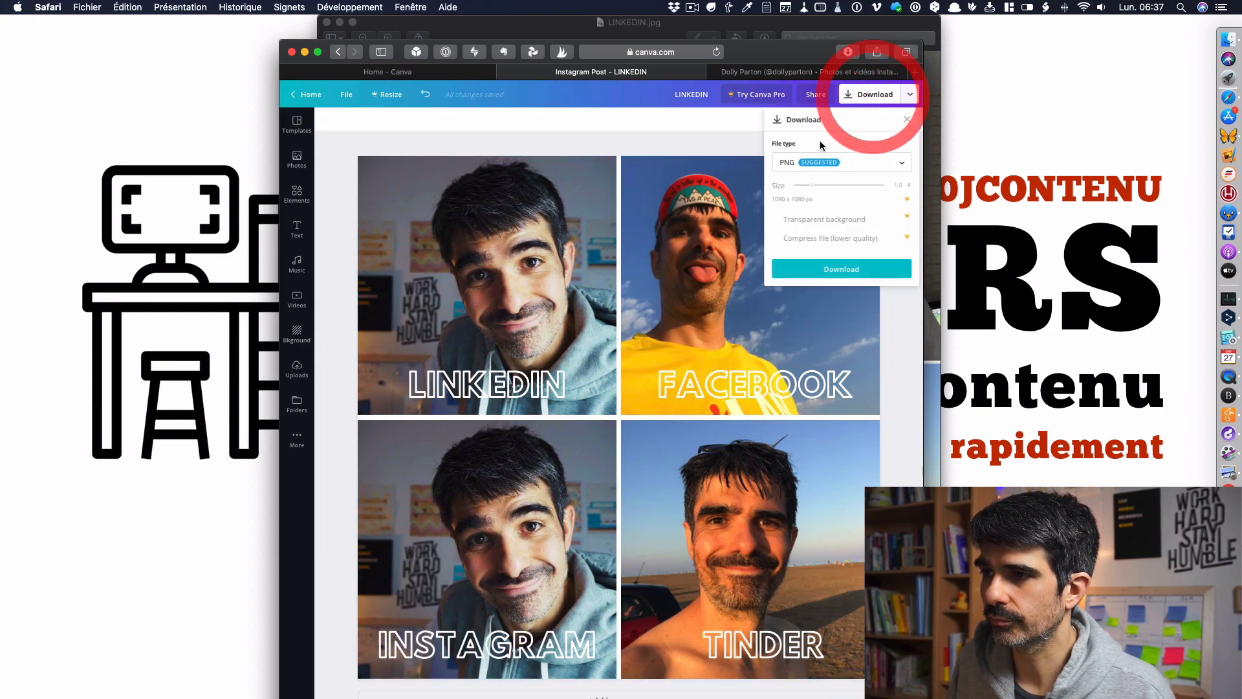
left_click(839, 264)
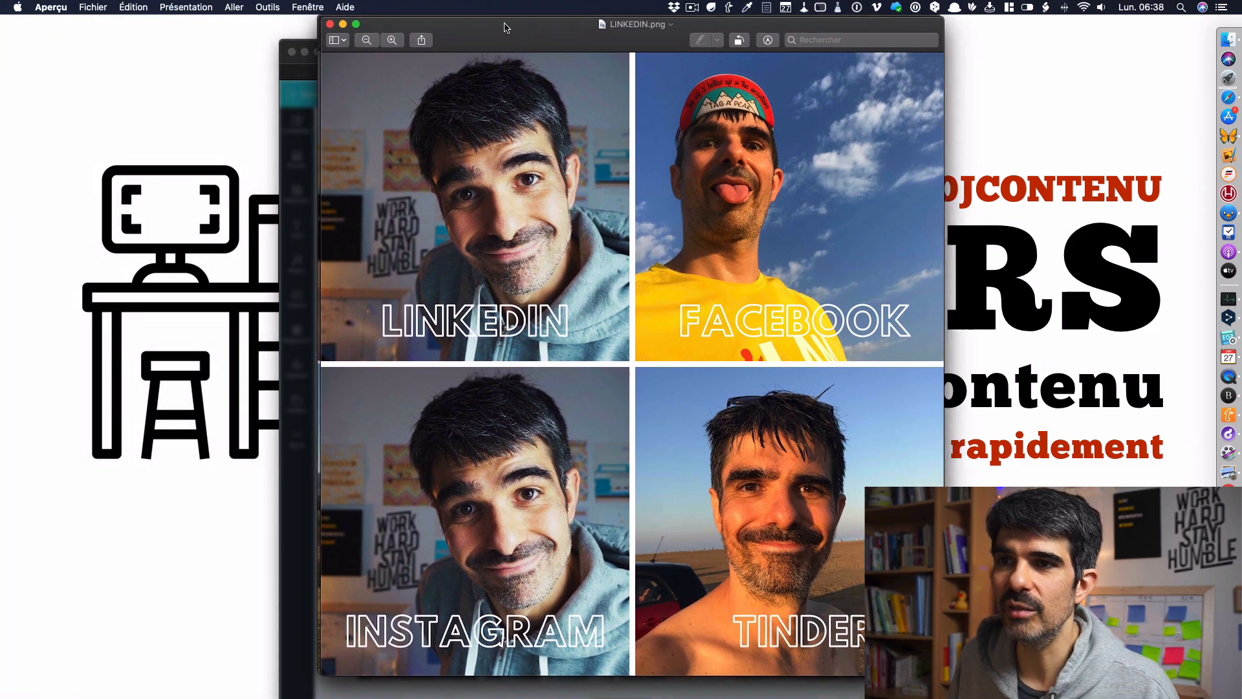
left_click_drag(505, 28, 464, 24)
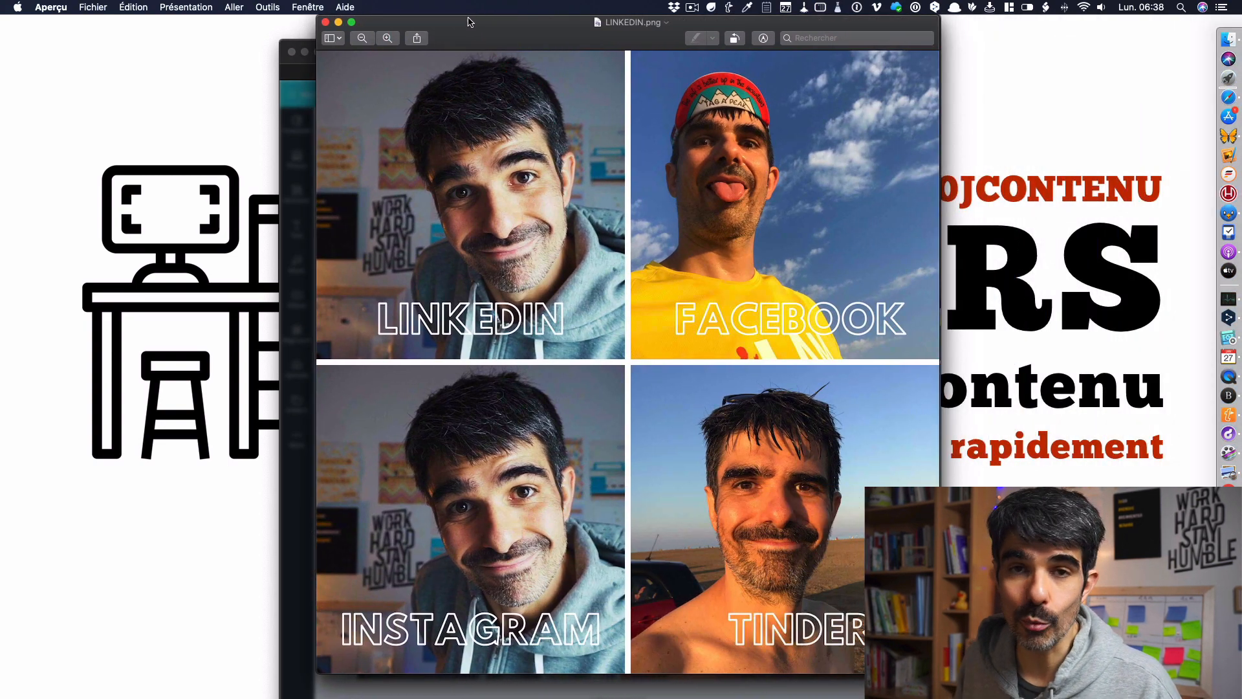